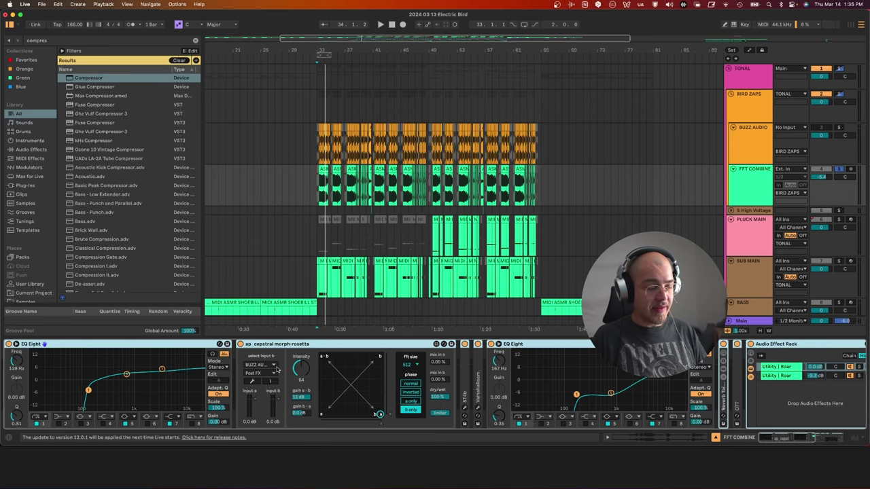
- Audition the FFT COMBINE track, bypass all its devices and switch only the first EQ Eight back on
key(space)
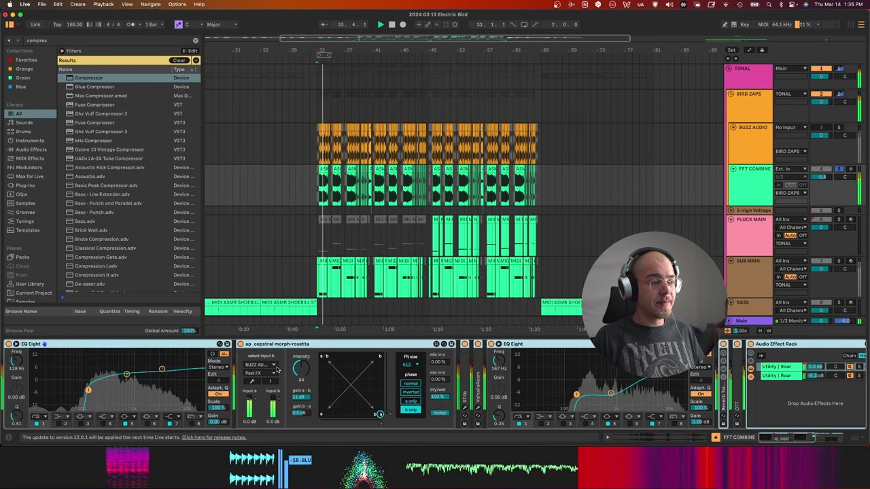
key(space)
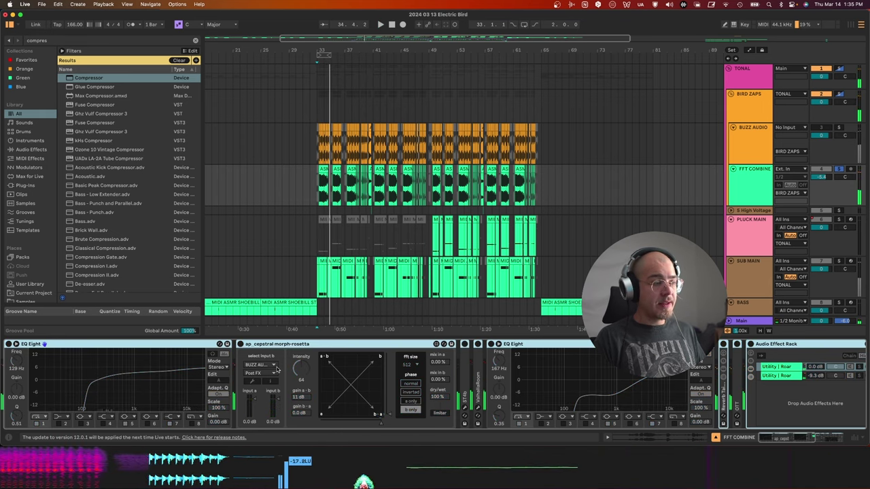
click(66, 345)
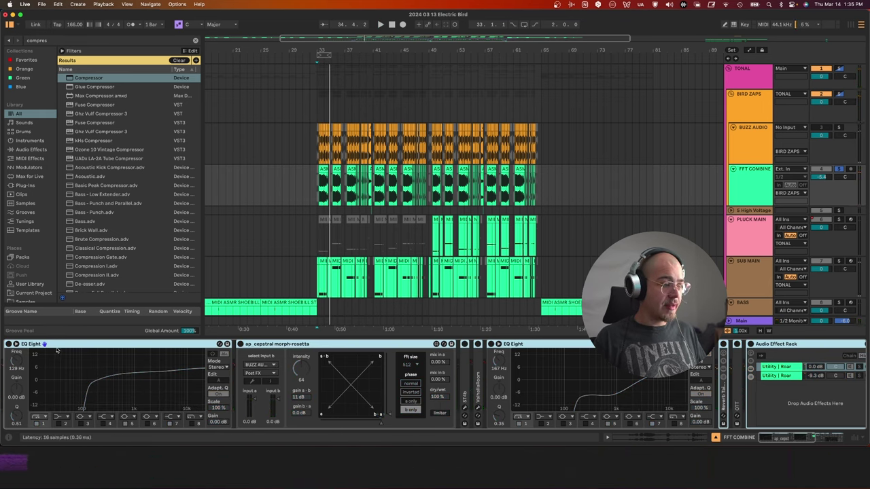
key(Delete)
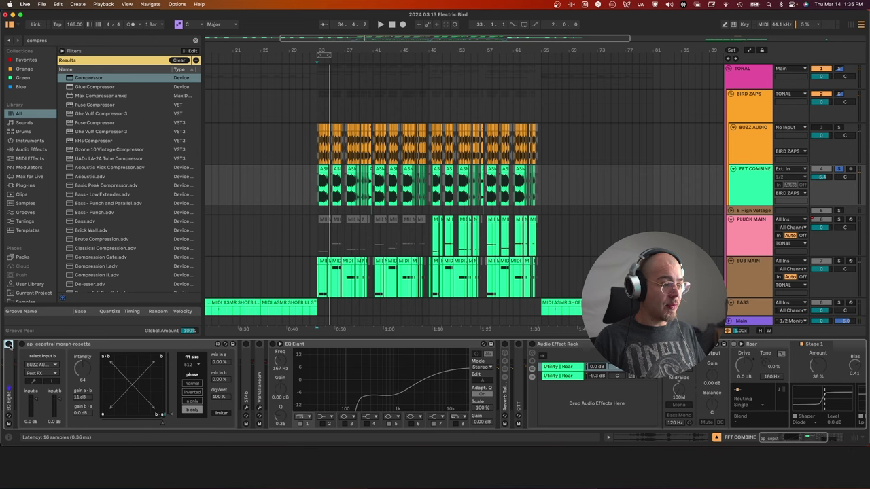
key(super+z)
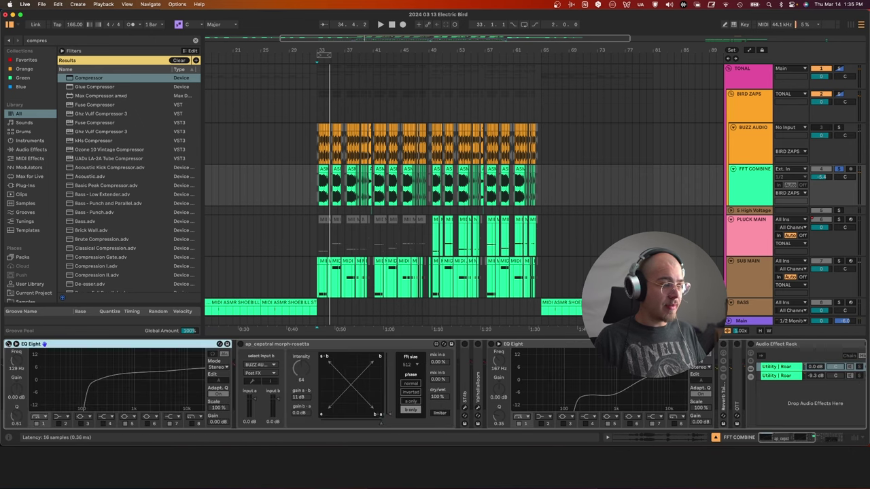
click(8, 344)
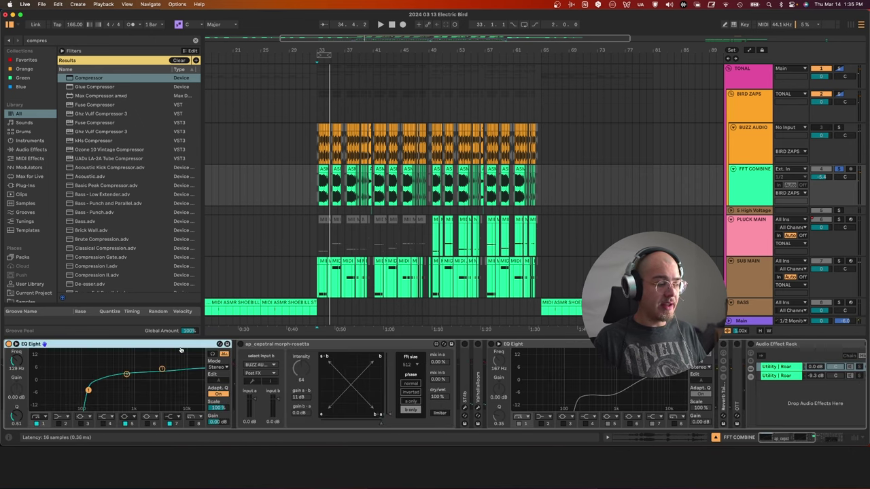
- Switch to Chrome to view the Cepstral Morph description on the Color Transfer page, and return to Live
key(super+Tab)
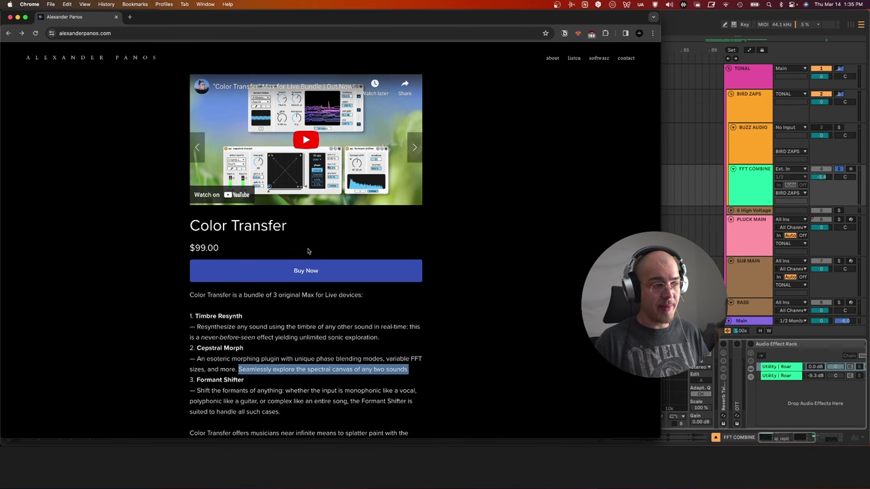
scroll(272, 313, up, 1)
click(231, 372)
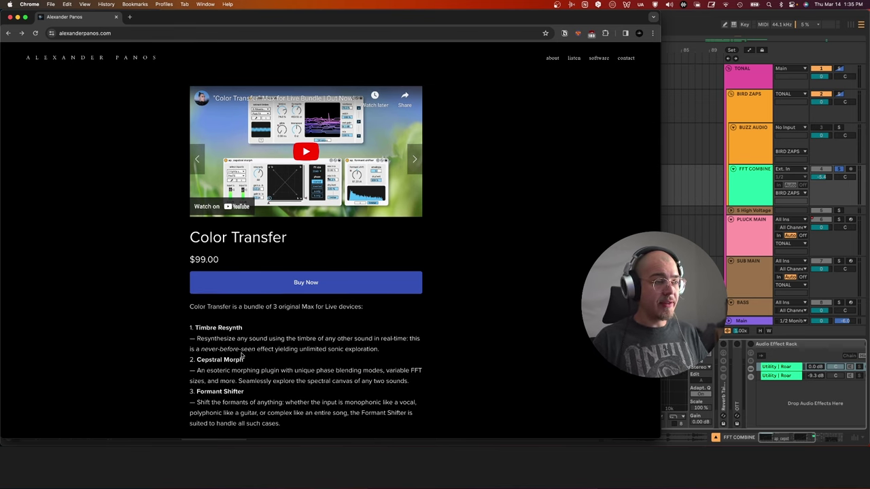
key(super+Tab)
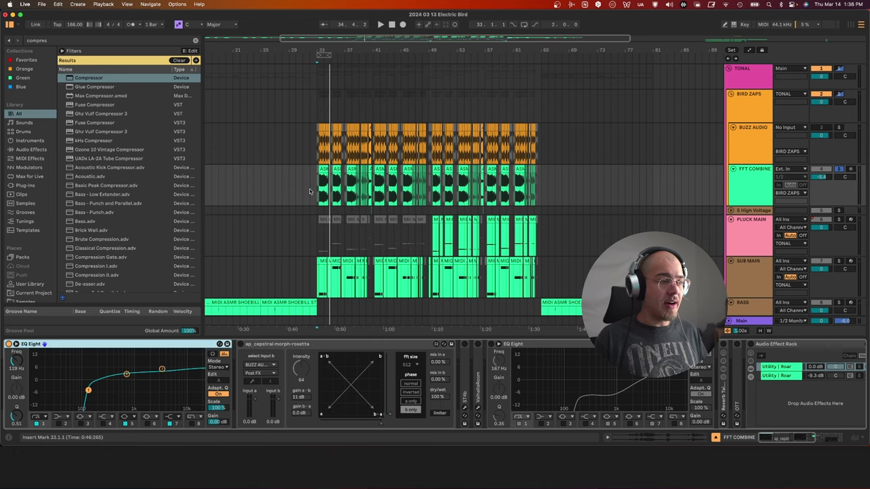
- Activate ap_cepstral morph-rosetta on the FFT COMBINE track and place its morph point at corner a
scroll(309, 191, up, 5)
key(space)
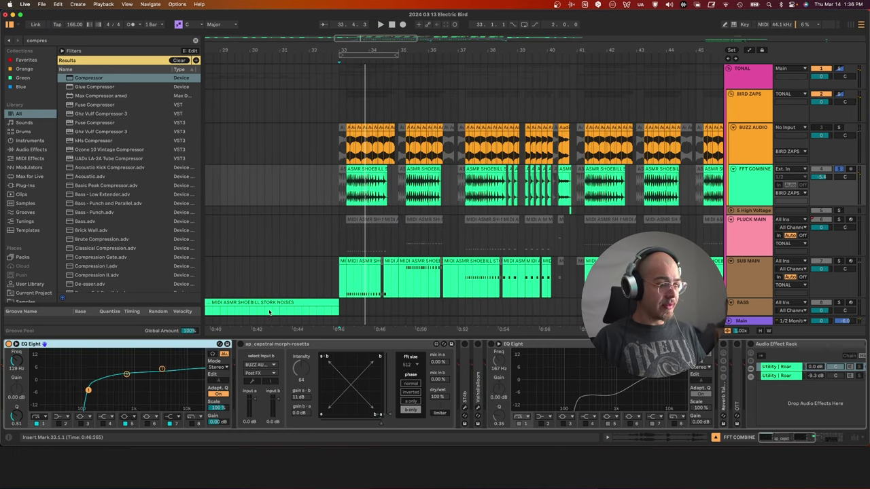
click(242, 345)
click(322, 415)
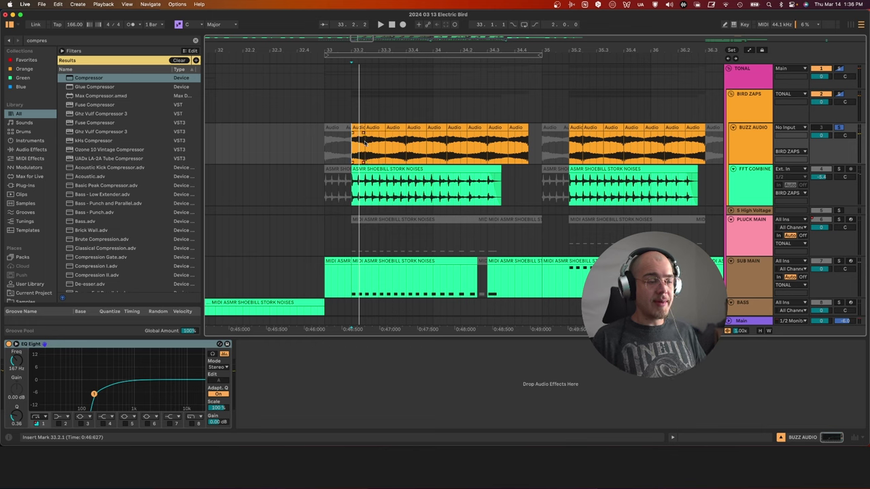
- Play the soloed BUZZ AUDIO track from 33.2.1, and solo and play the FFT COMBINE track for comparison
key(space)
key(space)
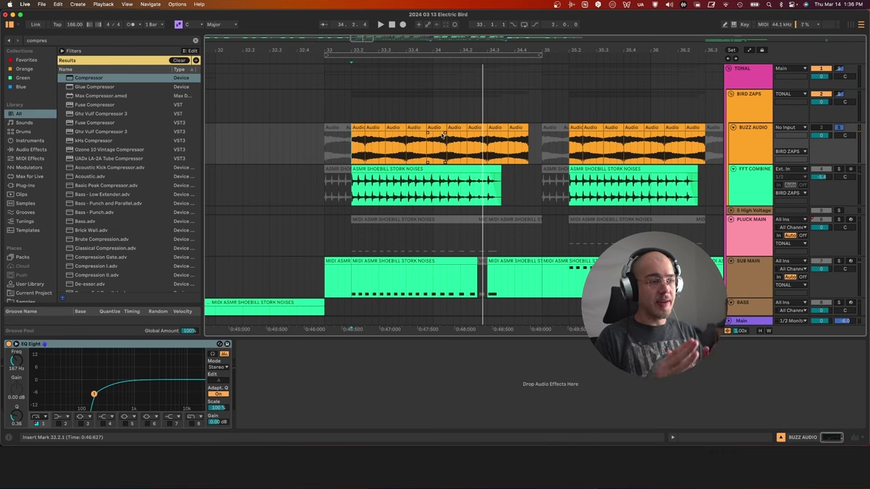
click(734, 174)
key(space)
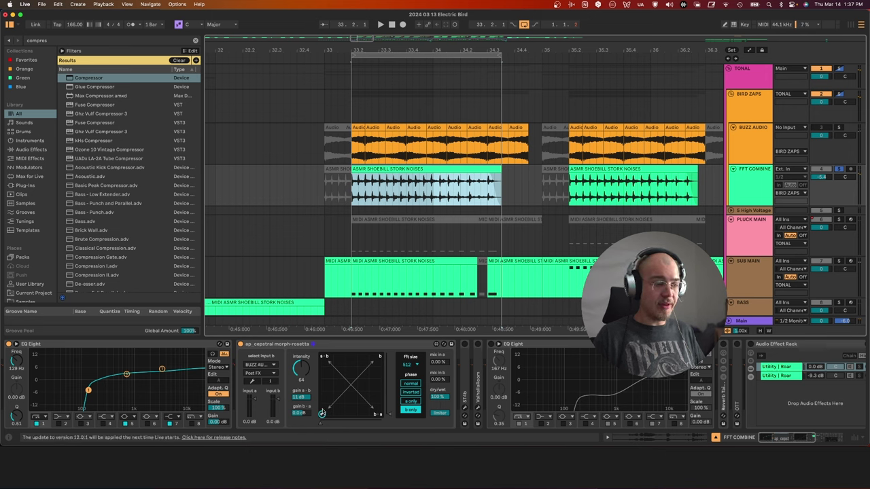
- Move the cepstral morph point from corner a to the b·a corner while the looped FFT COMBINE clip plays
key(space)
drag(322, 413, 334, 410)
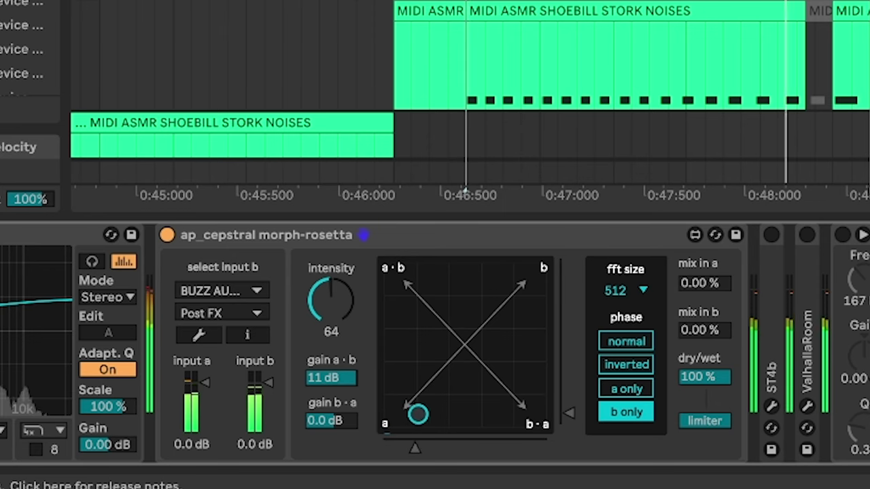
drag(418, 413, 550, 425)
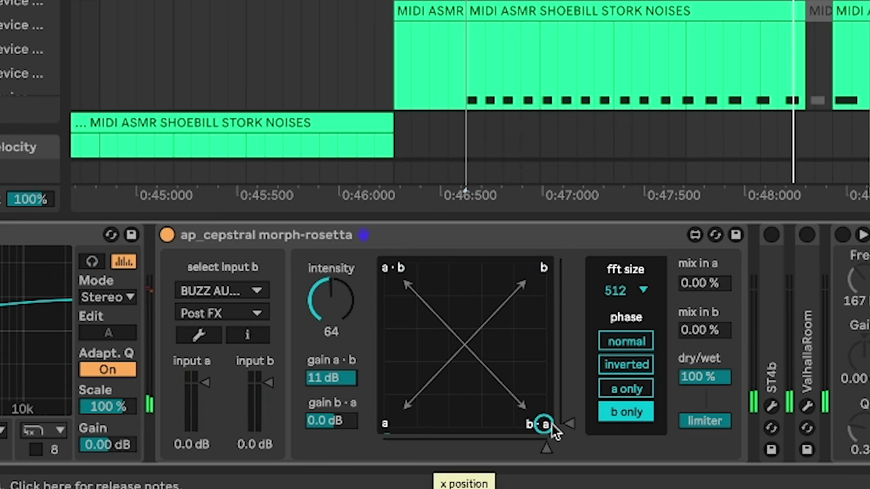
- Activate ST4b on the FFT COMBINE track with its plugin window open, and audition the looped section
double_click(767, 294)
click(480, 344)
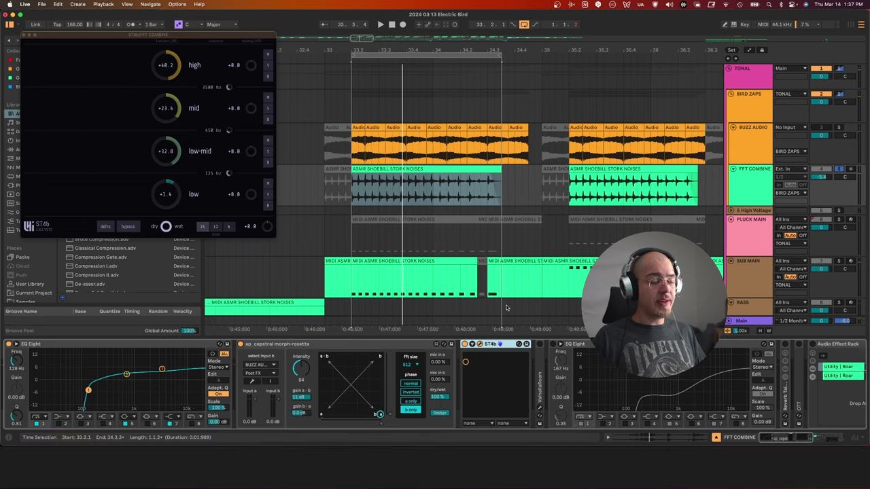
key(space)
key(space)
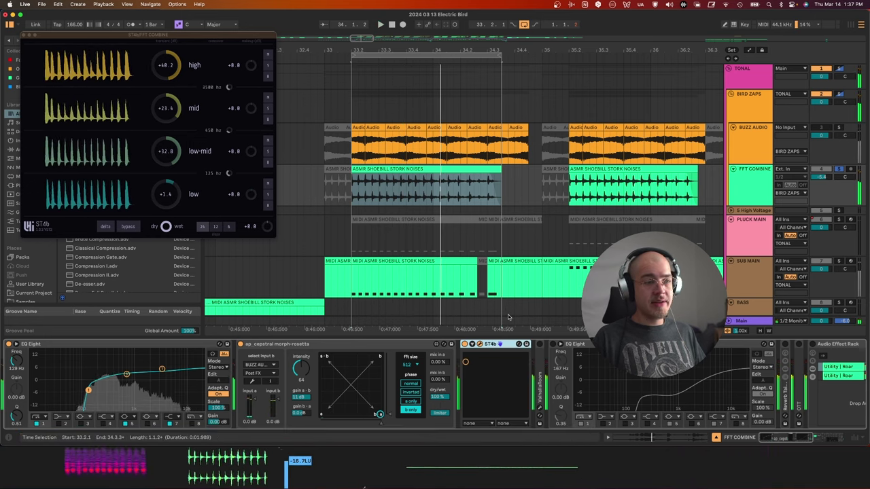
- Activate ValhallaRoom after ST4b, audition the loop and open the reverb's plugin window
click(540, 345)
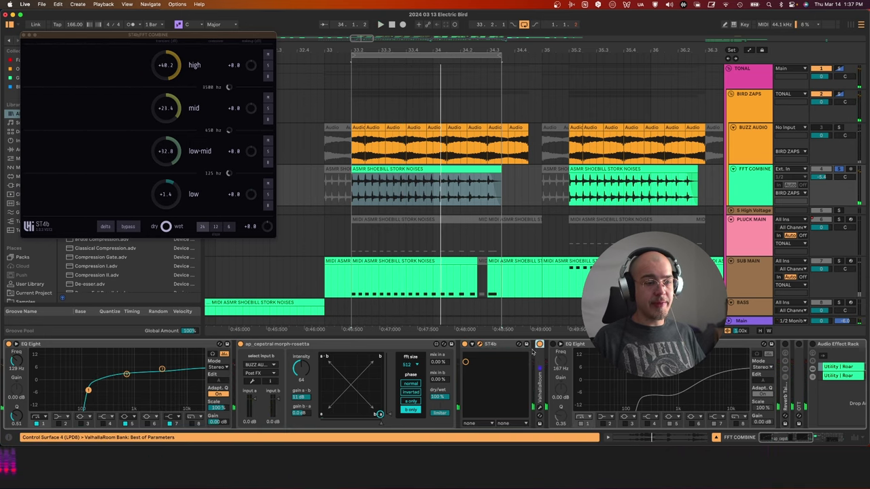
key(space)
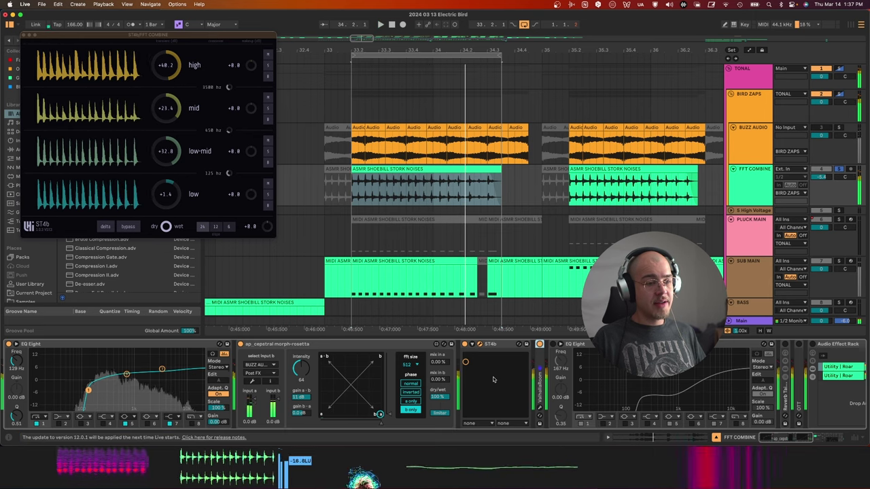
double_click(540, 380)
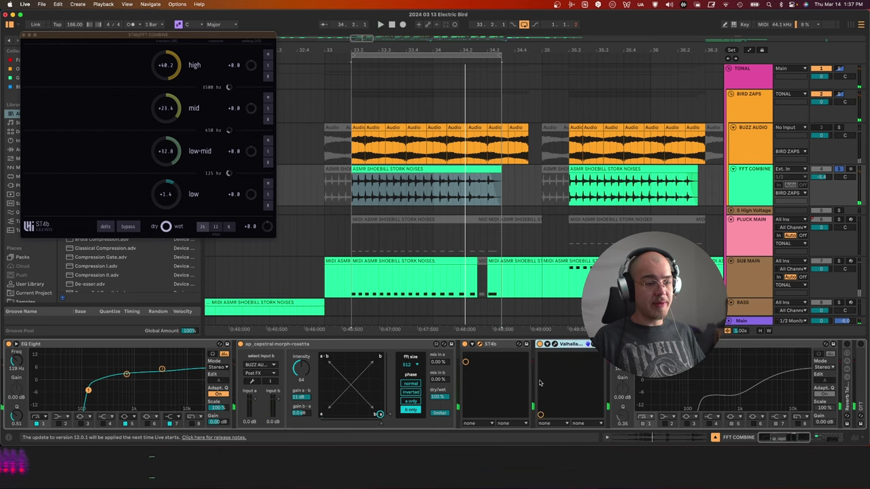
click(554, 344)
- Activate the second EQ Eight, after ValhallaRoom, and audition the looped section
scroll(553, 348, right, 5)
click(421, 345)
key(space)
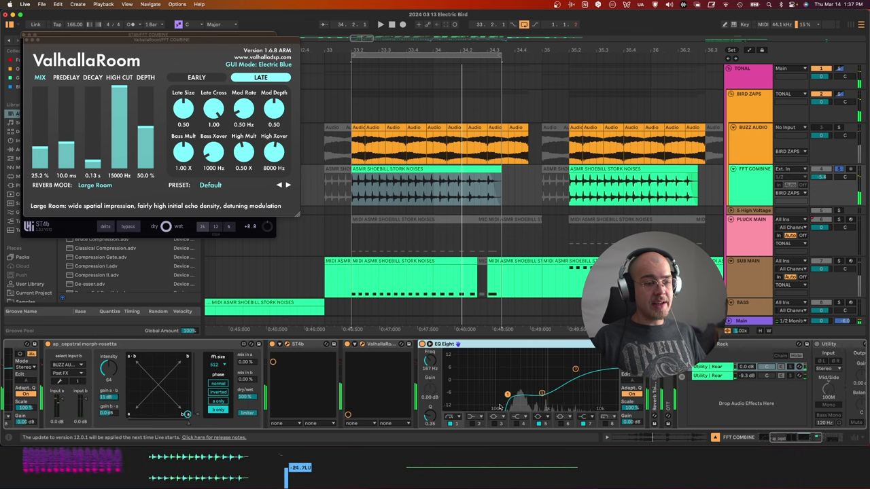
- Expand and activate the Reverb Tail Machine rack, and audition the FFT COMBINE loop through it
click(652, 401)
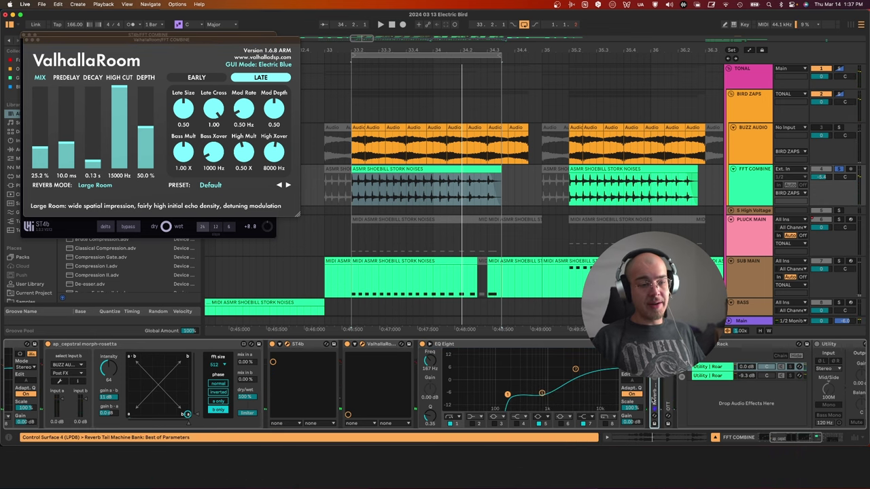
click(347, 344)
scroll(360, 404, right, 3)
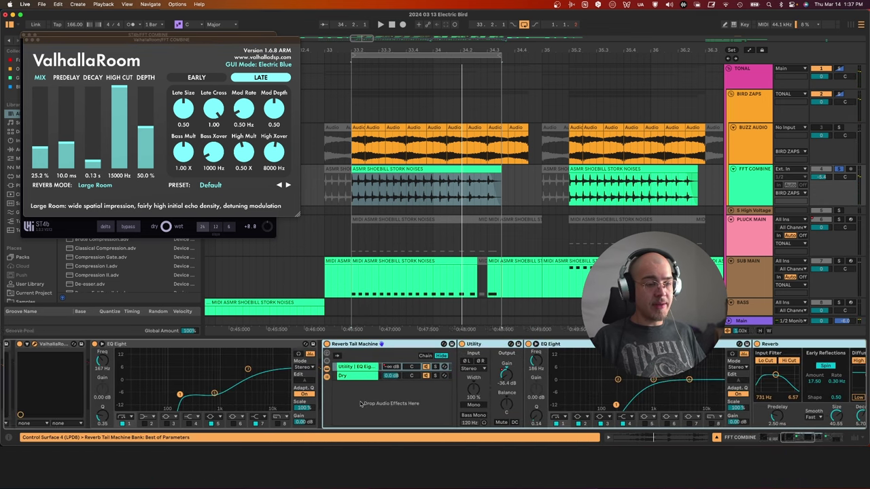
key(space)
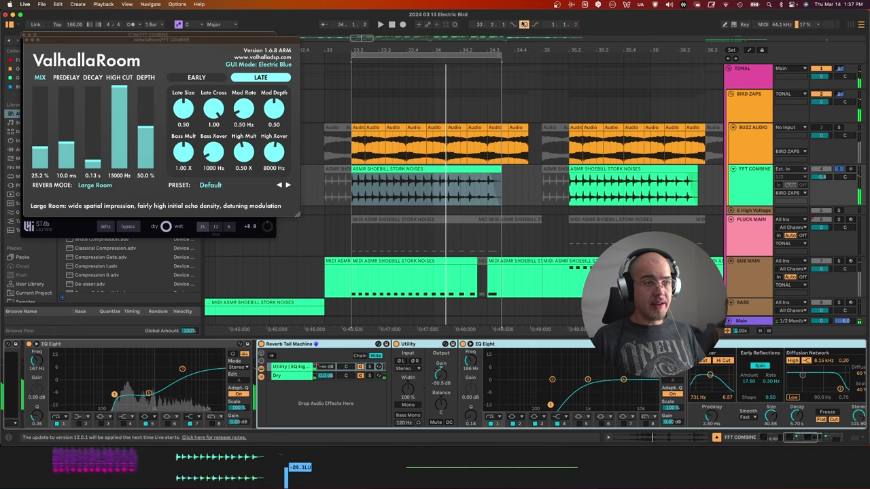
- Activate OTT and the final Audio Effect Rack on the FFT COMBINE track
scroll(463, 350, right, 5)
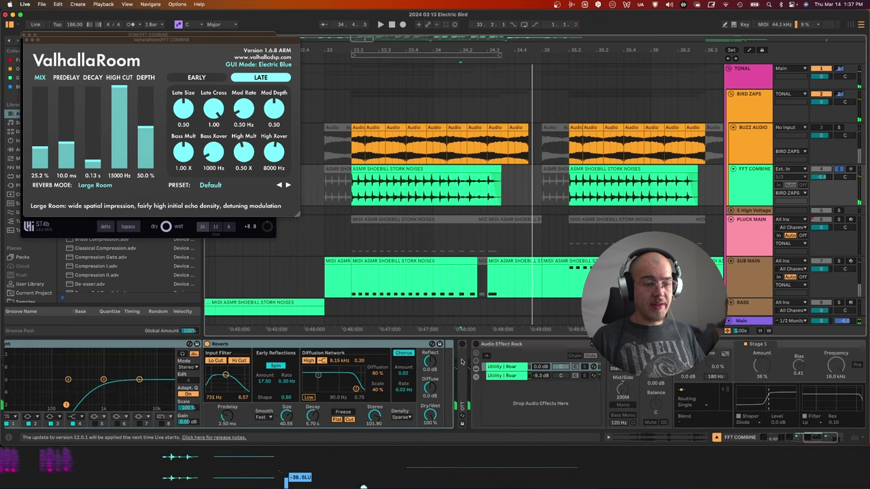
click(462, 344)
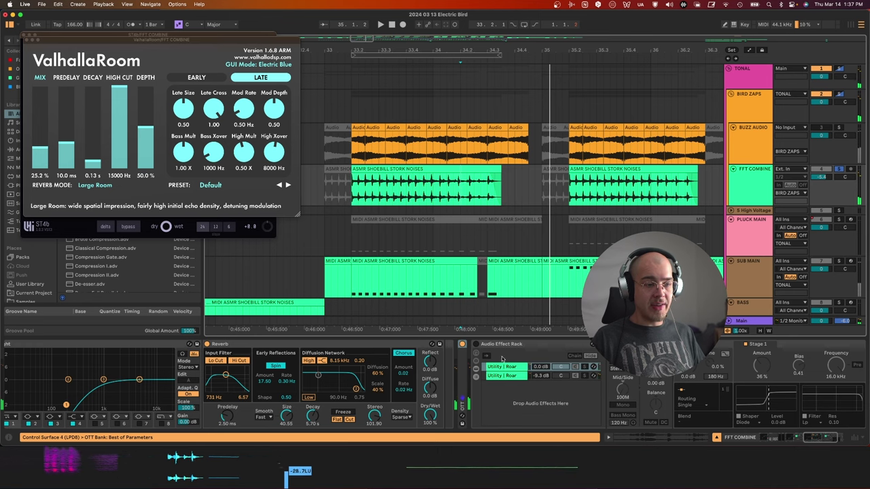
click(488, 377)
scroll(488, 378, right, 2)
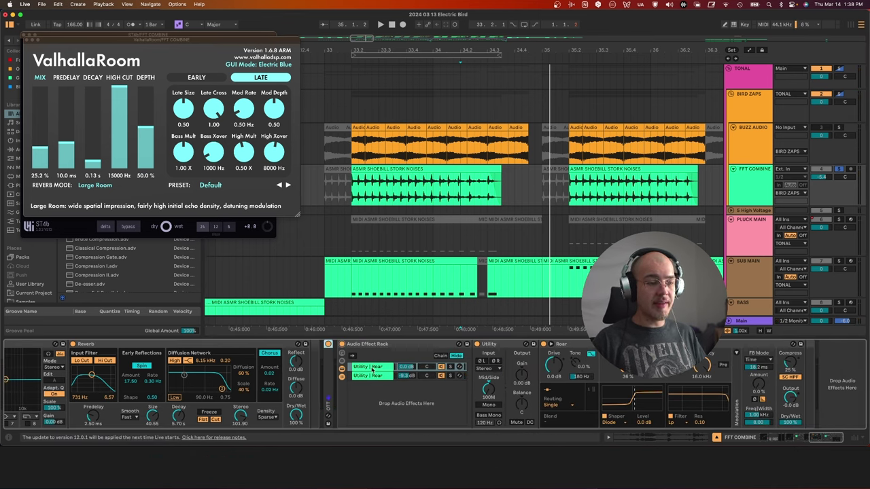
- Inspect both Utility | Roar chains in the Audio Effect Rack and play the FFT COMBINE clip from 33.2.1
click(371, 367)
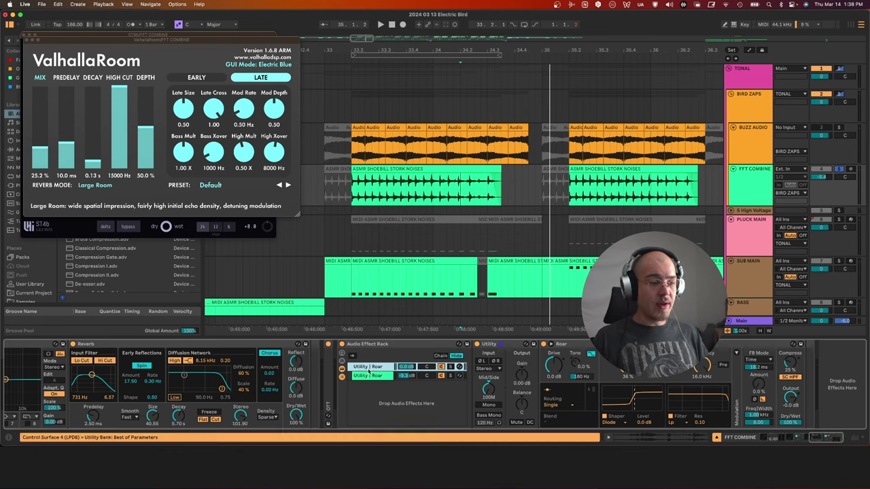
click(371, 379)
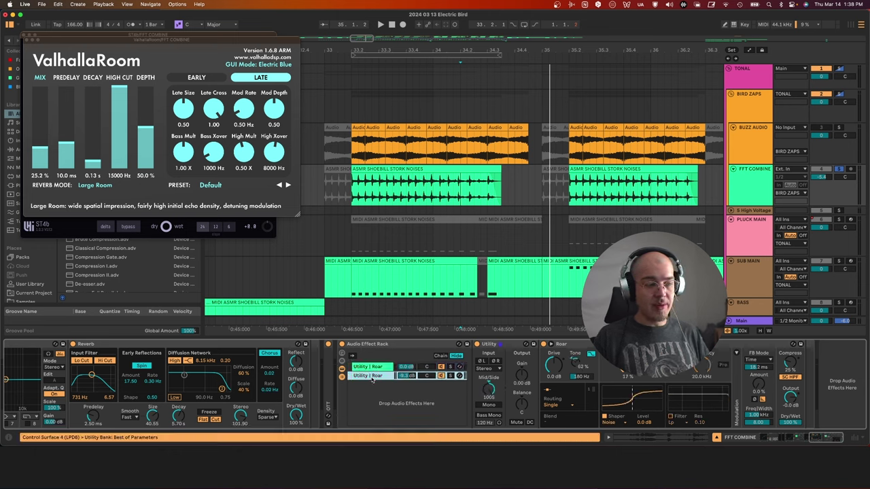
click(368, 367)
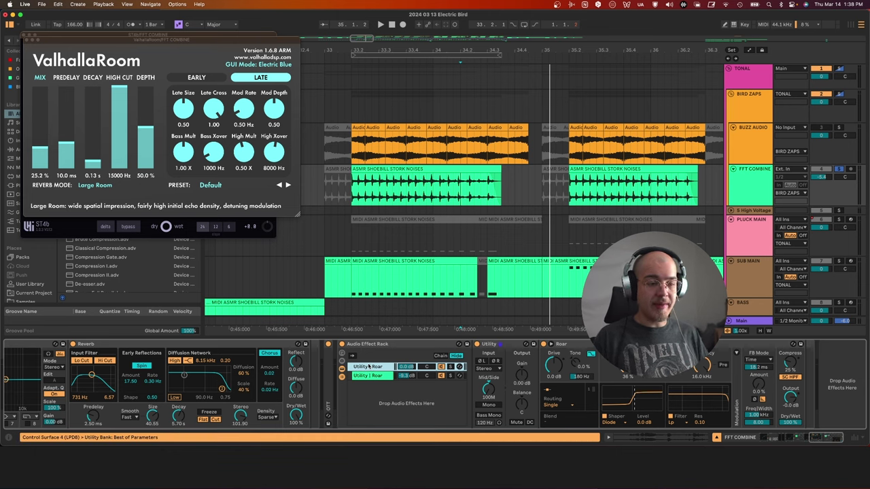
click(352, 200)
key(space)
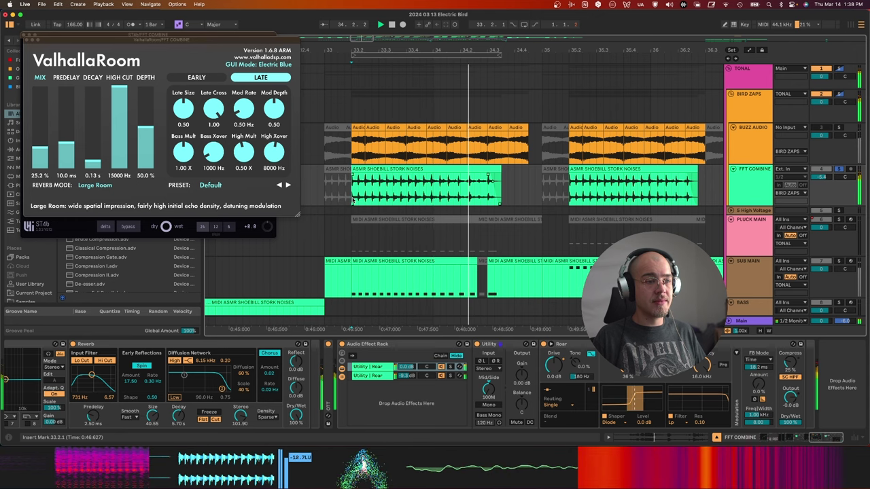
key(space)
- Unsolo the FFT COMBINE track and close the ValhallaRoom and ST4b plugin windows
scroll(354, 200, down, 5)
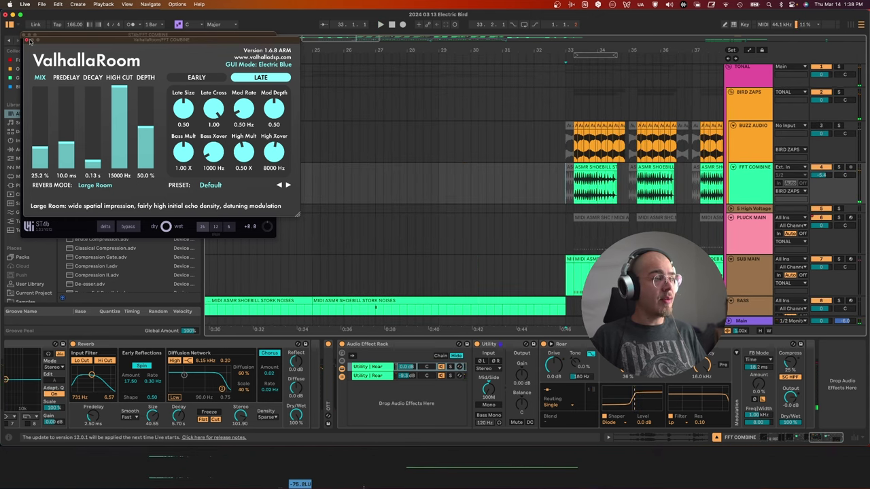
click(26, 40)
click(26, 36)
- Place the insert marker at 1.1.1 and select and solo the BUZZPLUCC track
scroll(427, 181, down, 3)
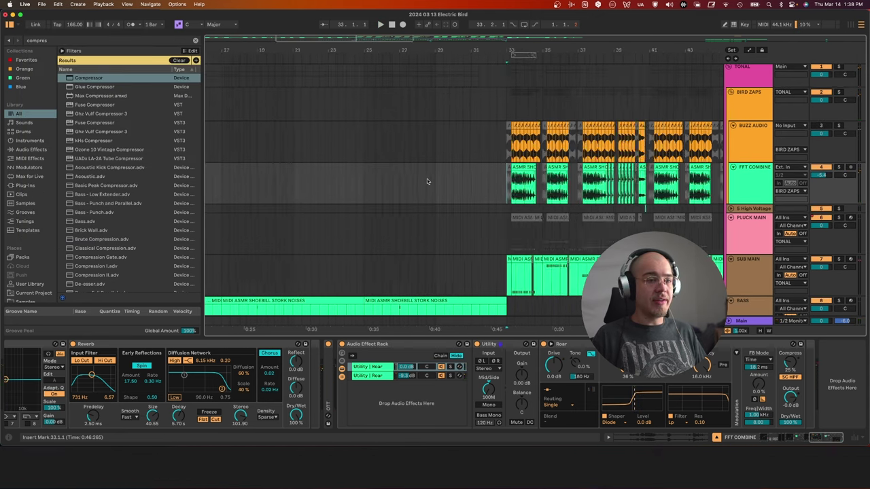
scroll(427, 182, down, 3)
click(212, 182)
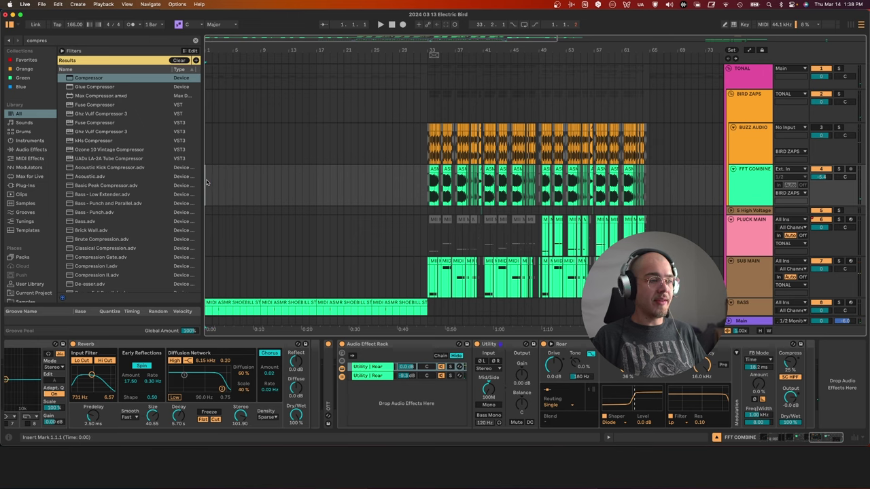
scroll(207, 181, down, 5)
click(739, 203)
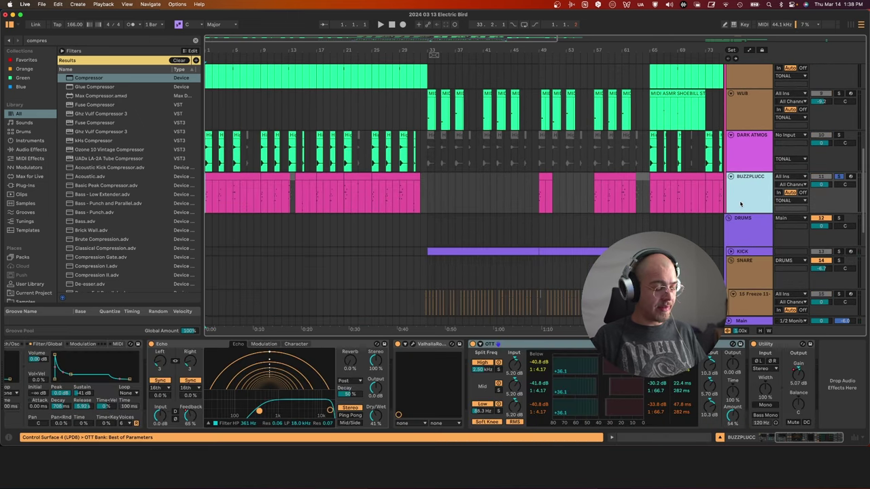
- Play the BUZZPLUCC track from 1.1.1 and bring its Sampler and opening notes into view
scroll(261, 186, up, 1)
key(space)
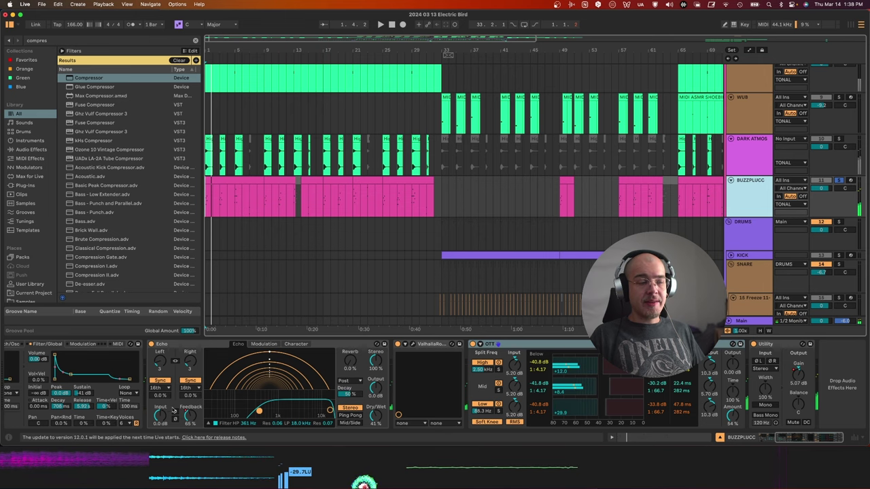
scroll(235, 367, left, 5)
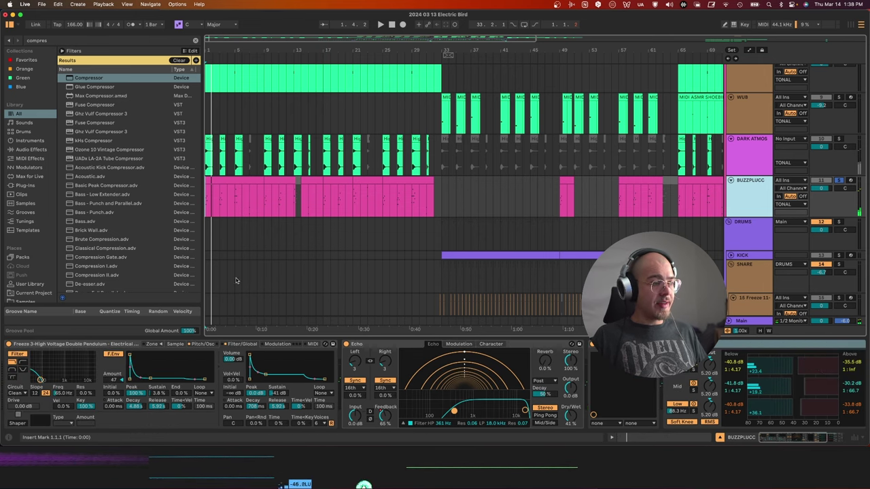
scroll(212, 208, up, 3)
scroll(212, 208, up, 5)
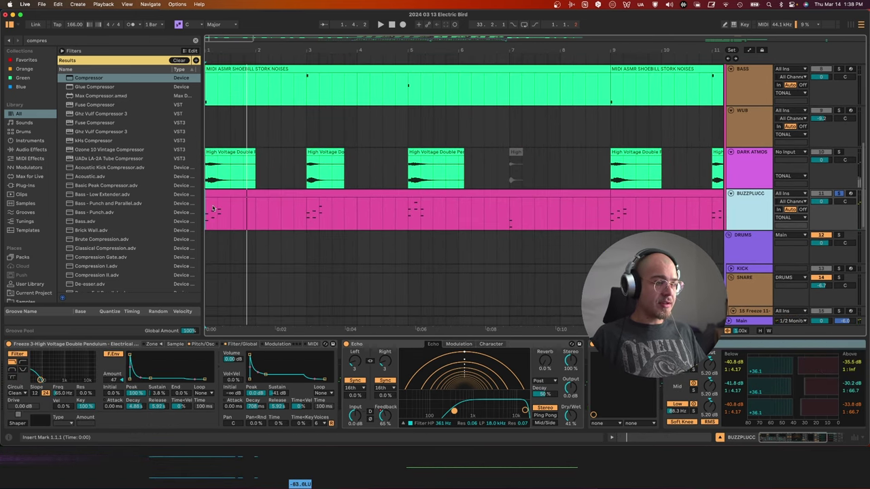
- Review the Pitch/Osc, Sample and Filter/Global pages of the BUZZPLUCC track's Sampler
click(194, 344)
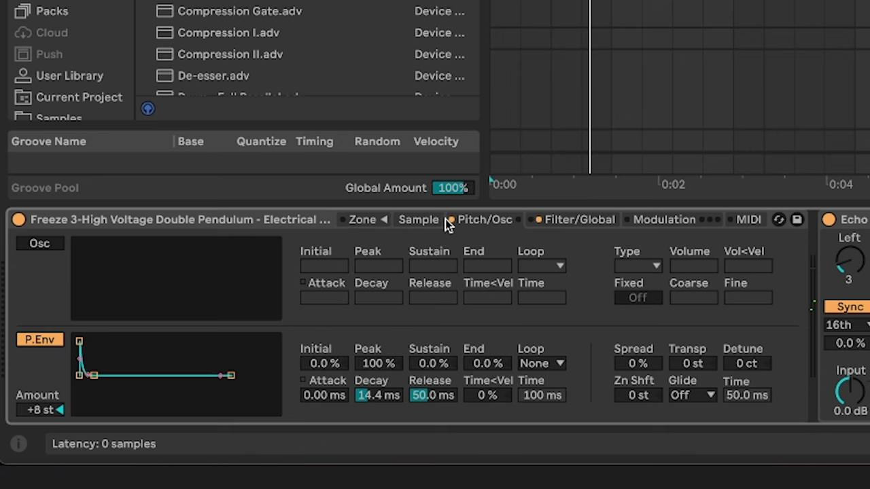
click(178, 344)
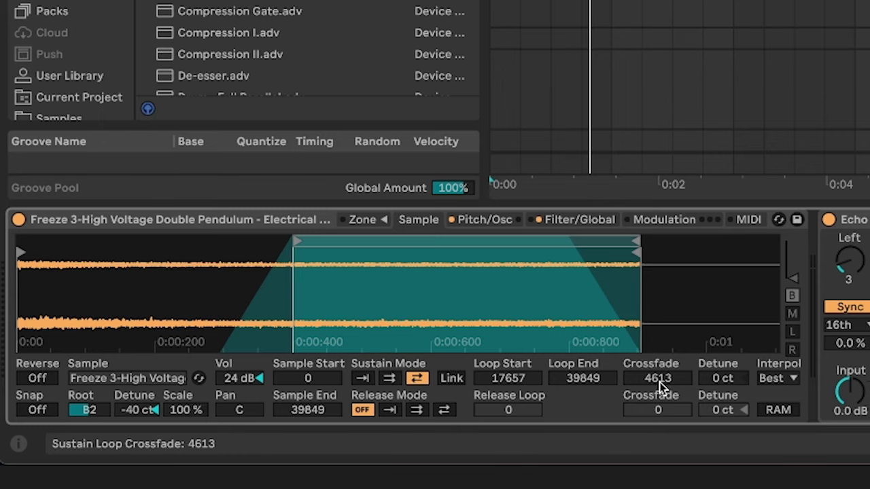
click(486, 219)
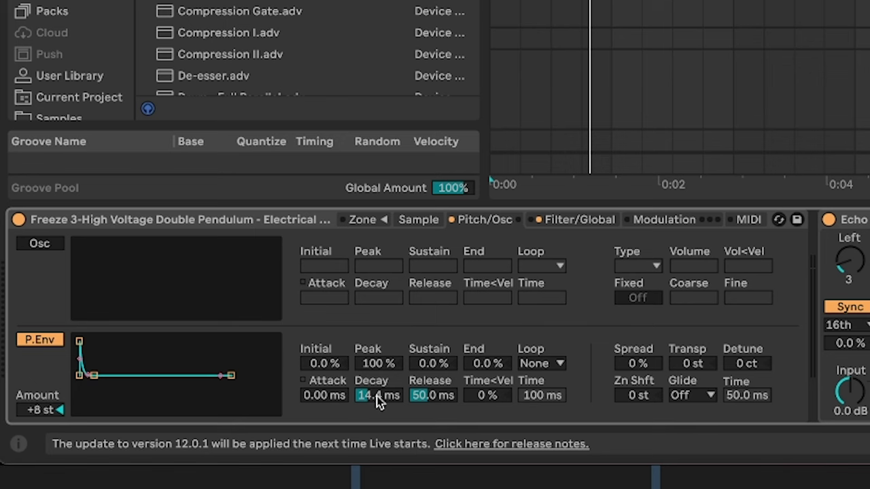
click(567, 222)
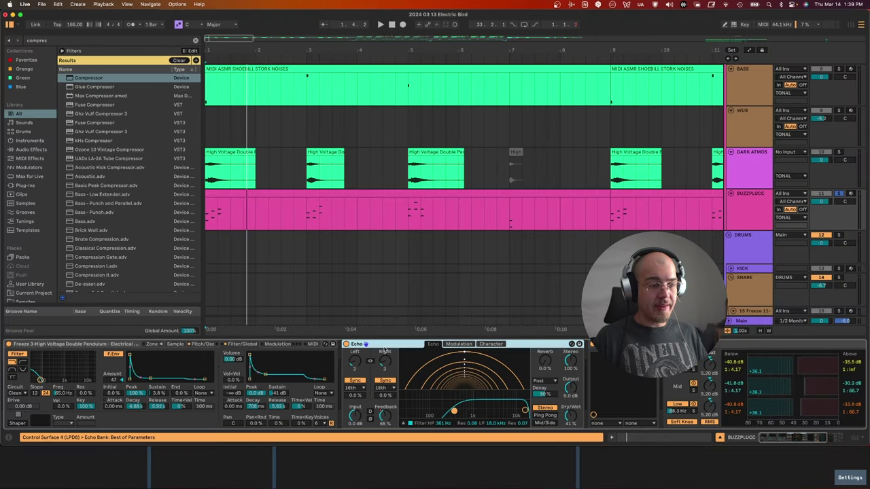
- Audition the BUZZPLUCC track while reviewing its Echo, ValhallaRoom, OTT and Utility devices
scroll(776, 342, right, 5)
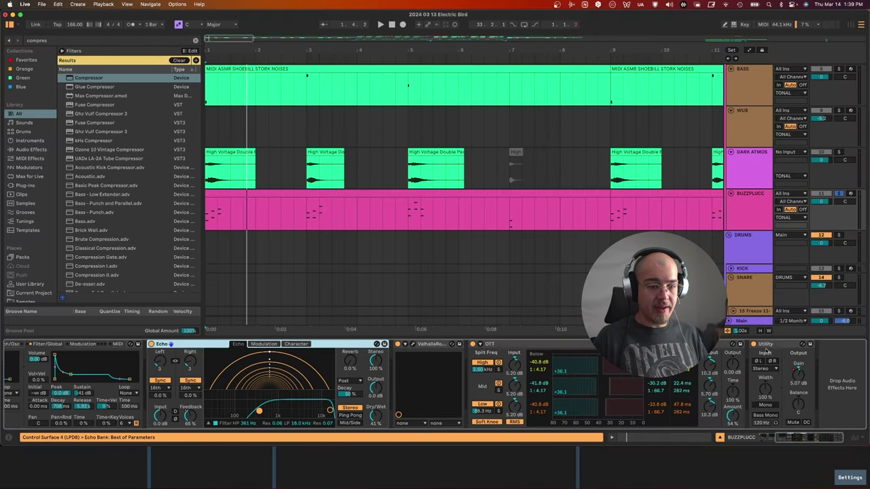
key(space)
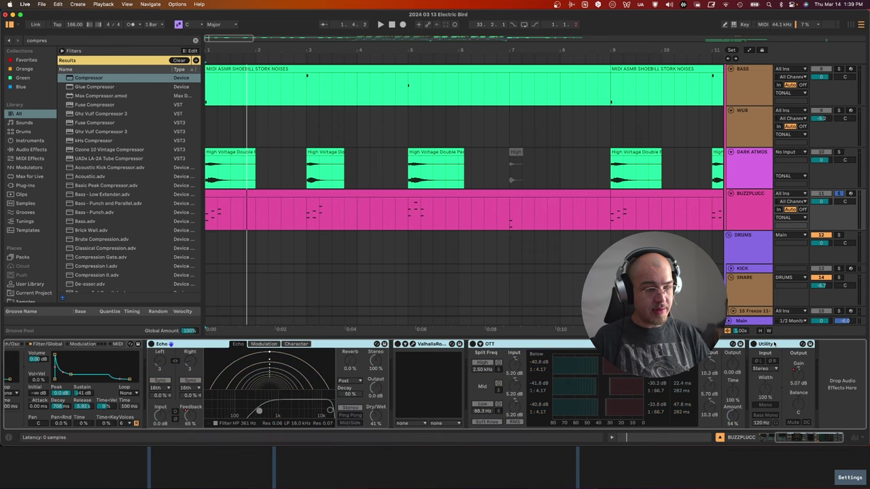
scroll(316, 380, left, 5)
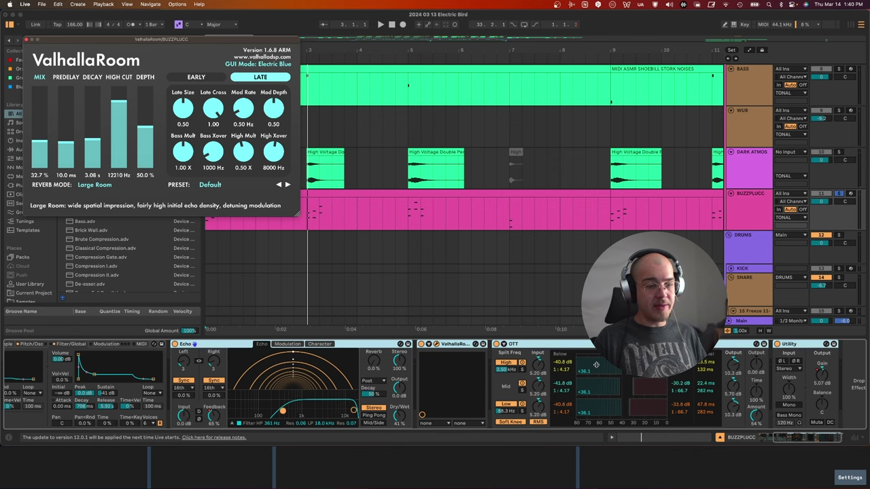
scroll(595, 365, right, 2)
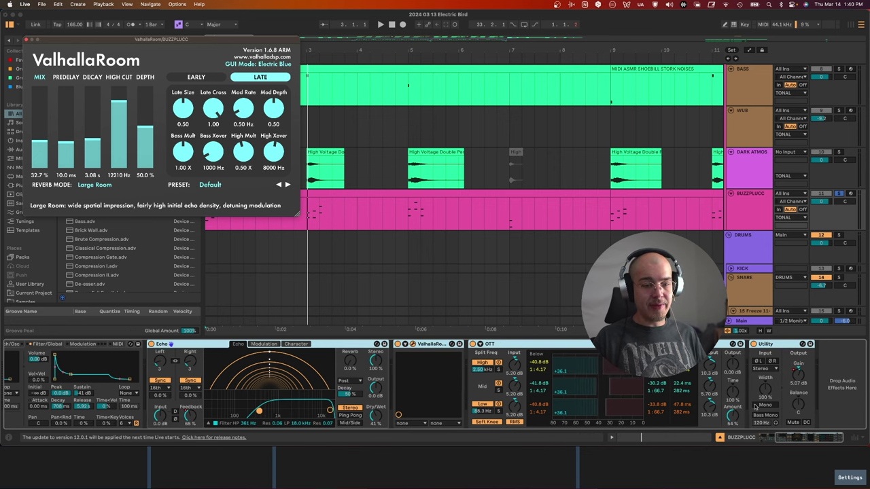
- Play the DARK ATMOS track from 1.1.1 and activate its EQ Eight and Reverb devices
key(space)
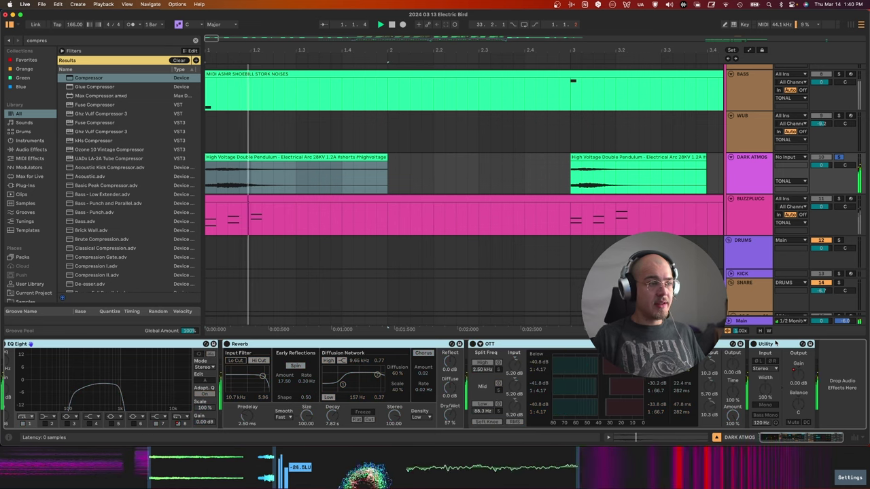
key(minus)
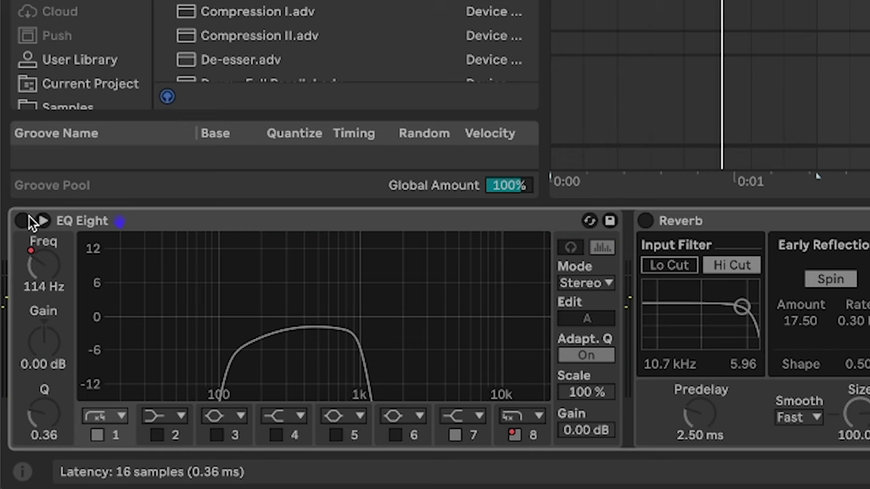
click(8, 344)
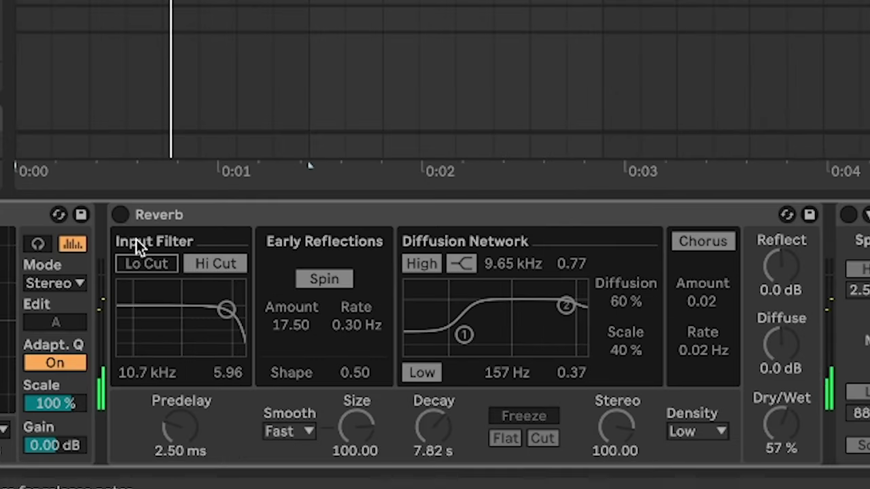
click(645, 221)
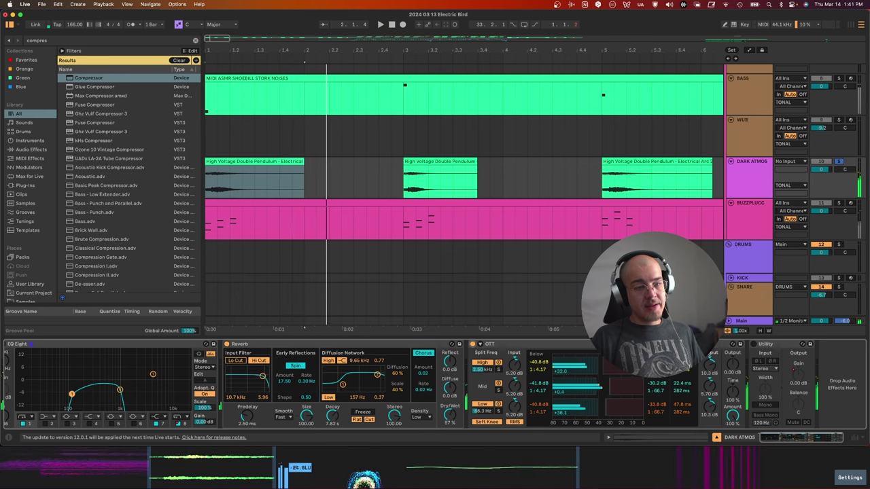
- Show the Sample page of the BASS track's Sampler
scroll(368, 220, down, 10)
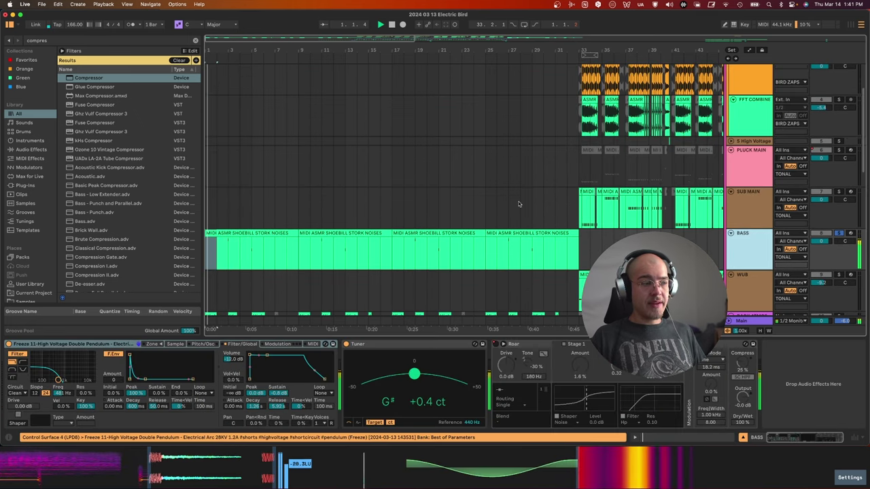
click(175, 344)
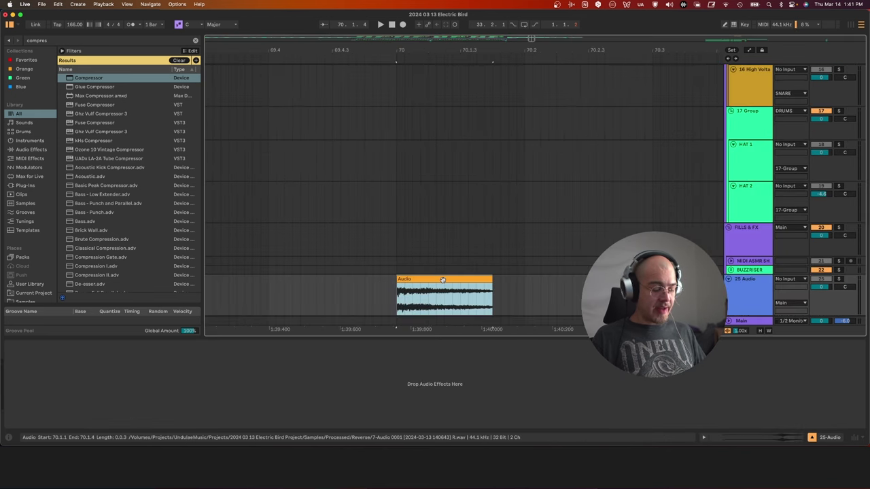
- Solo the 25 Audio track and play its reversed audio clip at 70.1.1
key(x)
key(s)
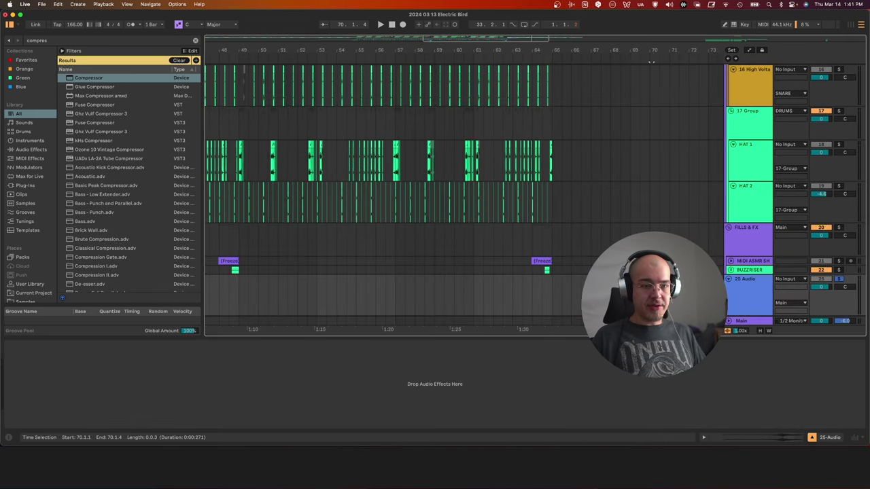
scroll(574, 296, up, 10)
key(space)
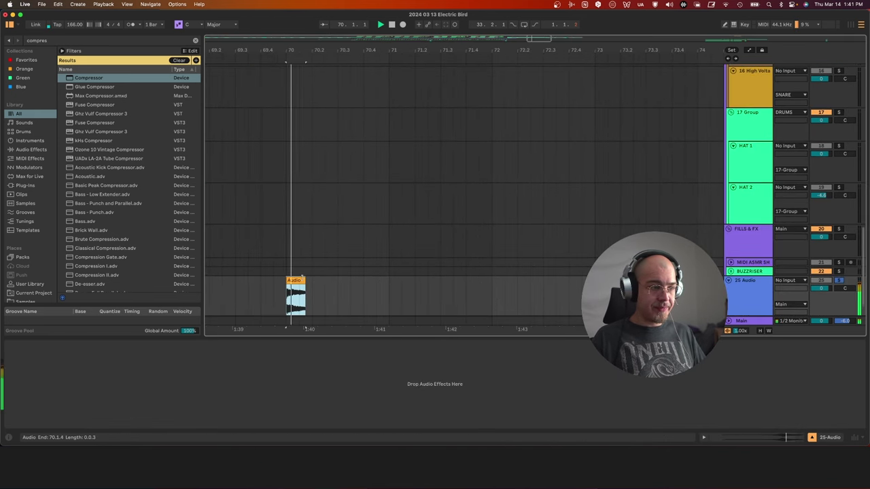
- Search the browser for "eq" and add EQ Eight to the 25 Audio track
key(super+f)
text(eq)
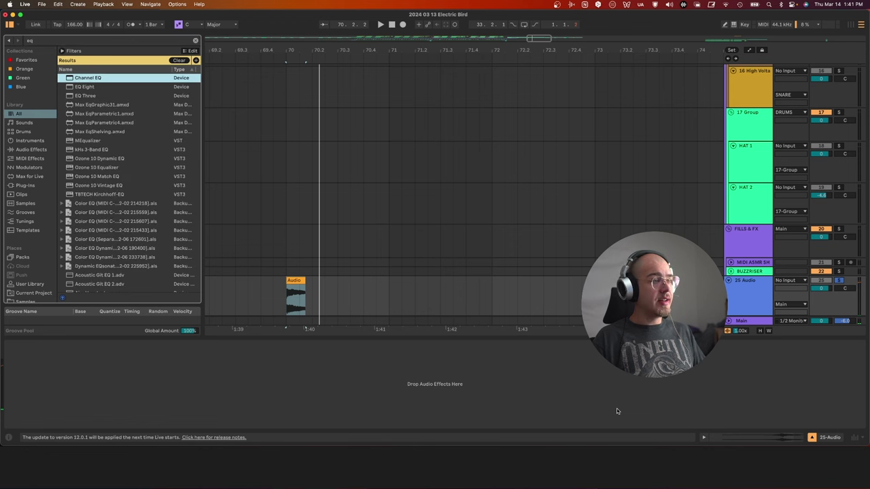
key(Down)
key(Return)
click(192, 423)
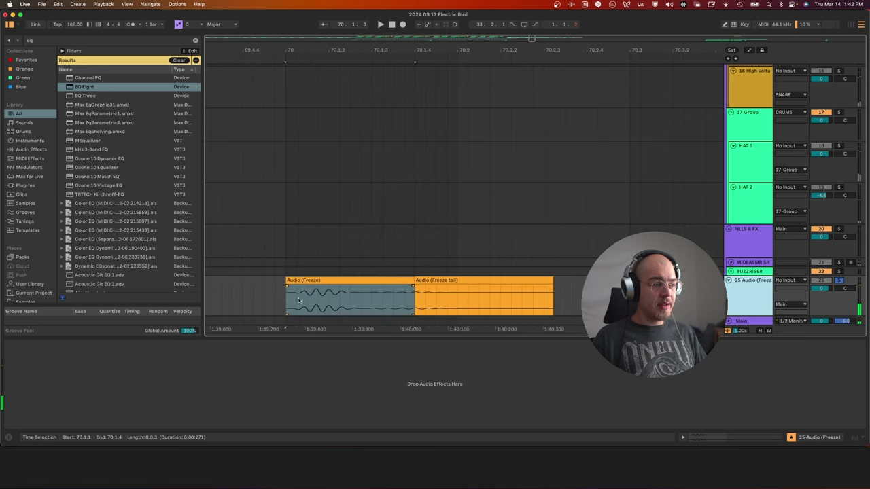
- Examine the frozen waveform at 70.1.1 and select both the Audio (Freeze) and Audio (Freeze tail) clips
scroll(303, 292, up, 6)
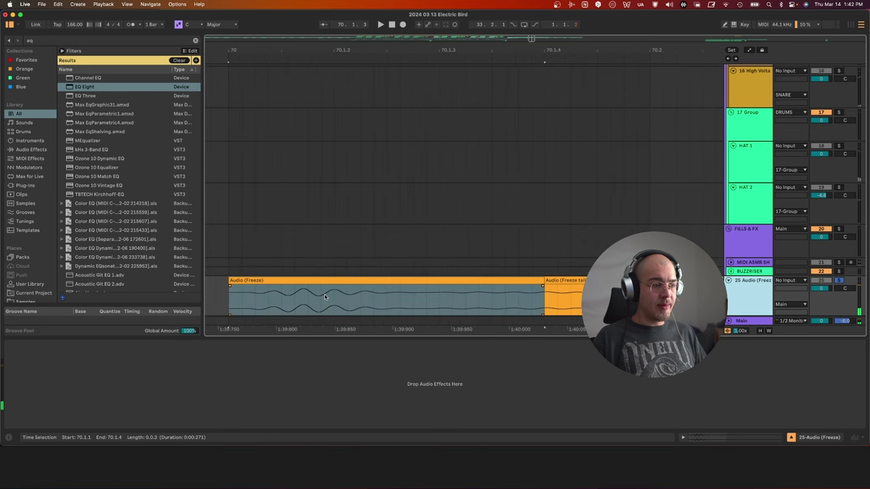
scroll(302, 292, down, 6)
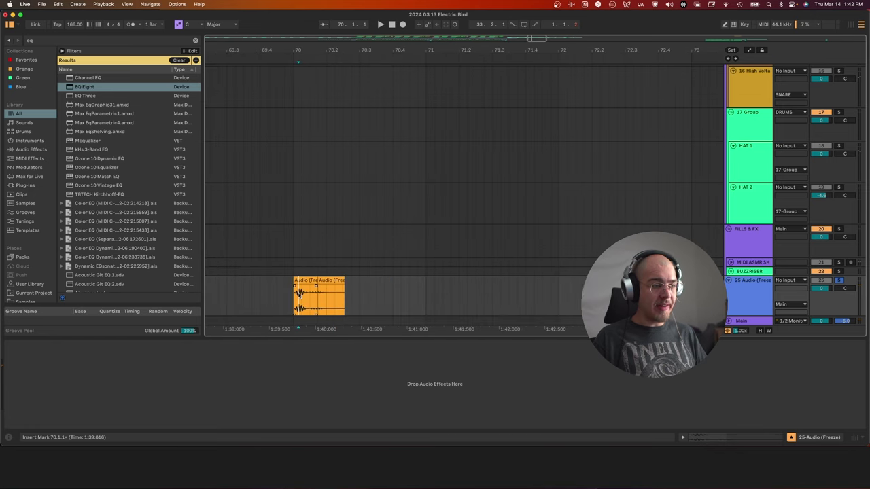
click(308, 280)
shift+click(320, 281)
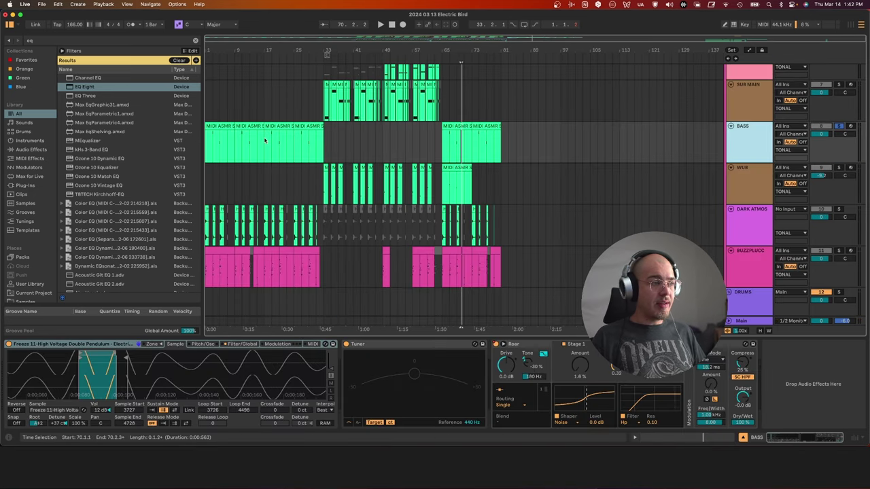
- Audition the first BASS clip from 1.1.1 and check the Voices setting in its Sampler
click(221, 126)
key(space)
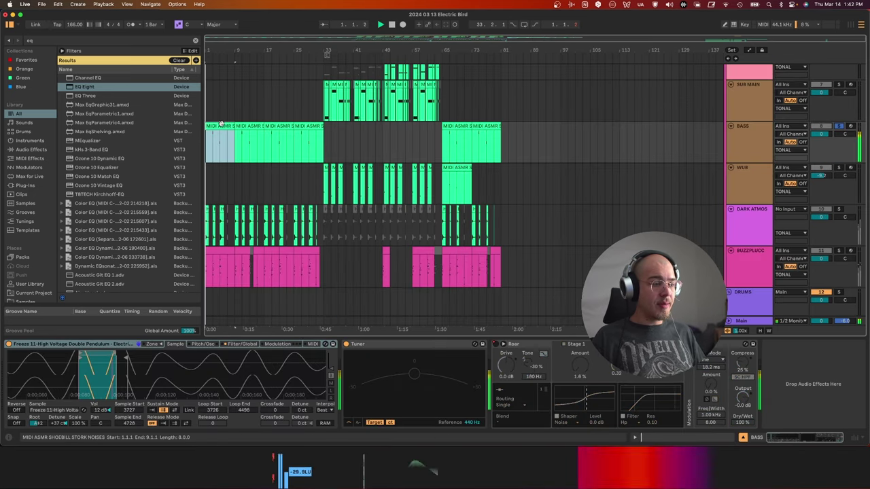
key(space)
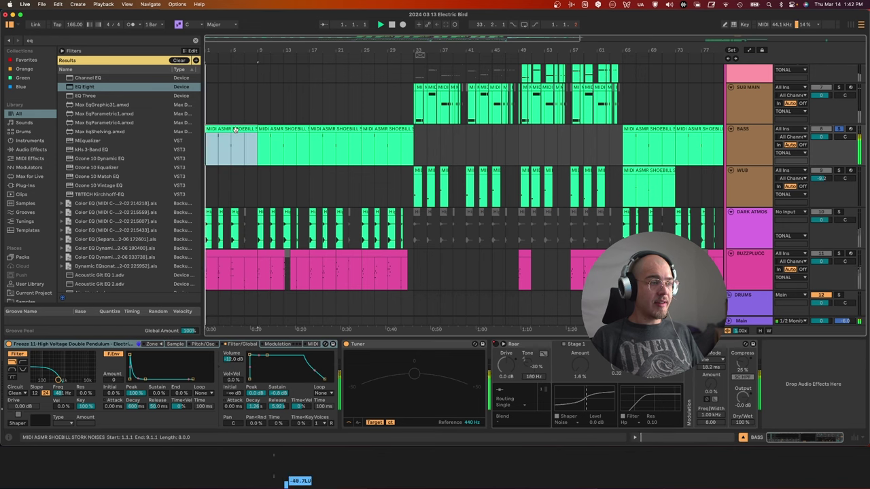
key(space)
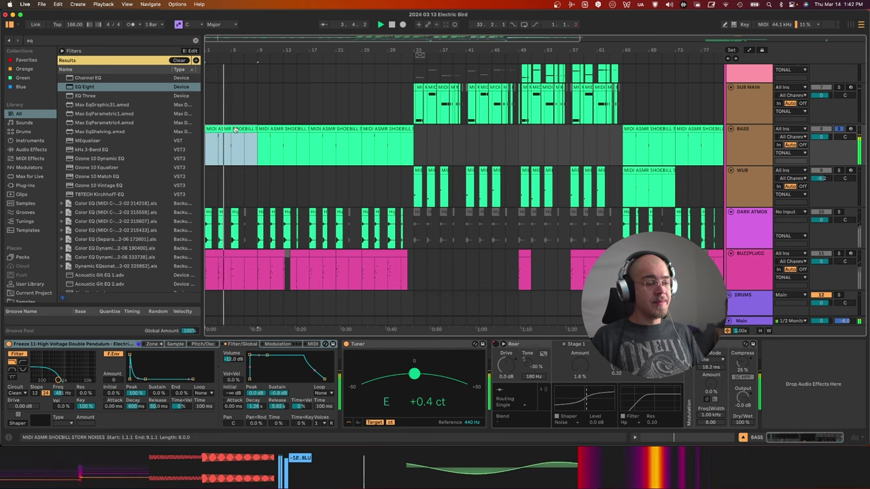
key(space)
click(322, 424)
click(322, 424)
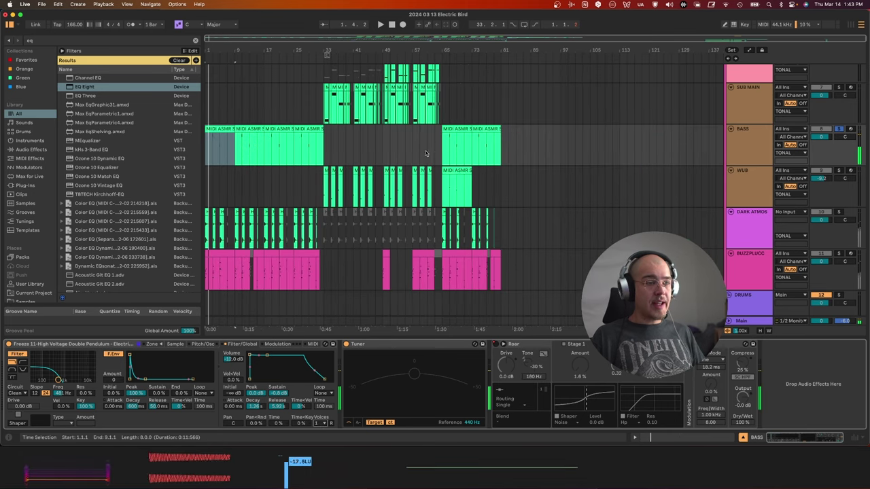
- Place the insert marker at 65.1.1 on the BASS track and audition that section
click(437, 155)
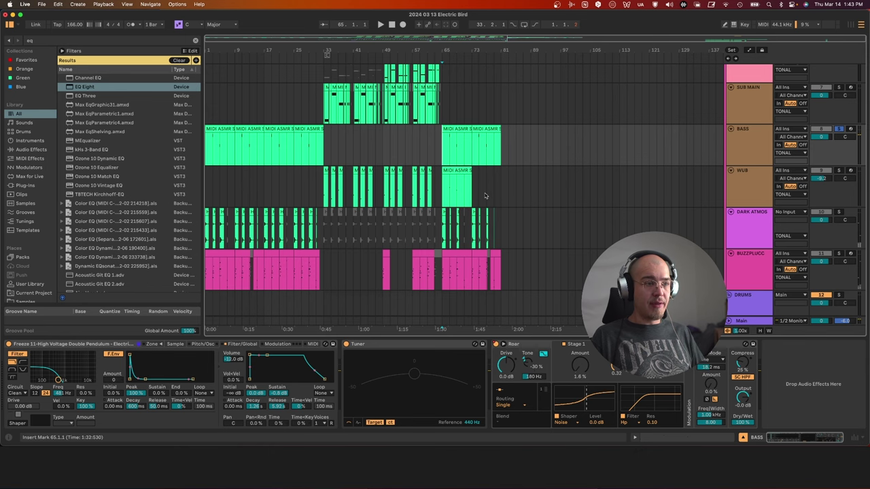
scroll(481, 153, up, 5)
key(space)
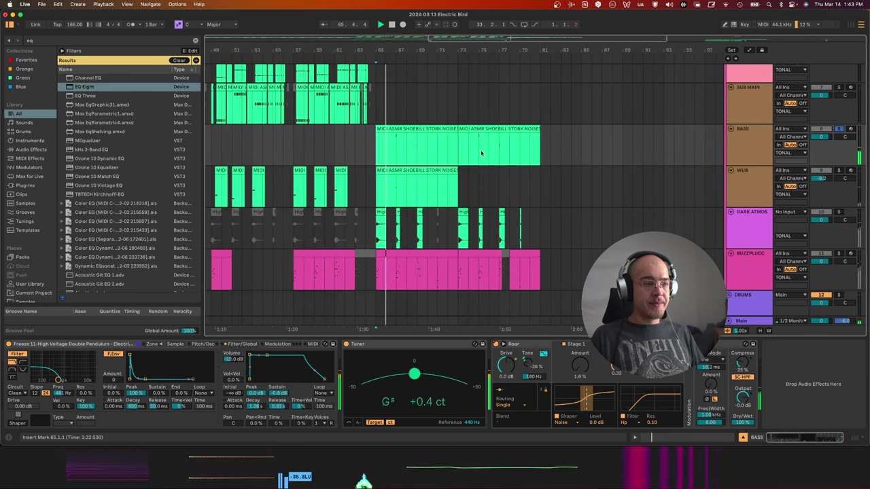
key(space)
scroll(419, 172, down, 5)
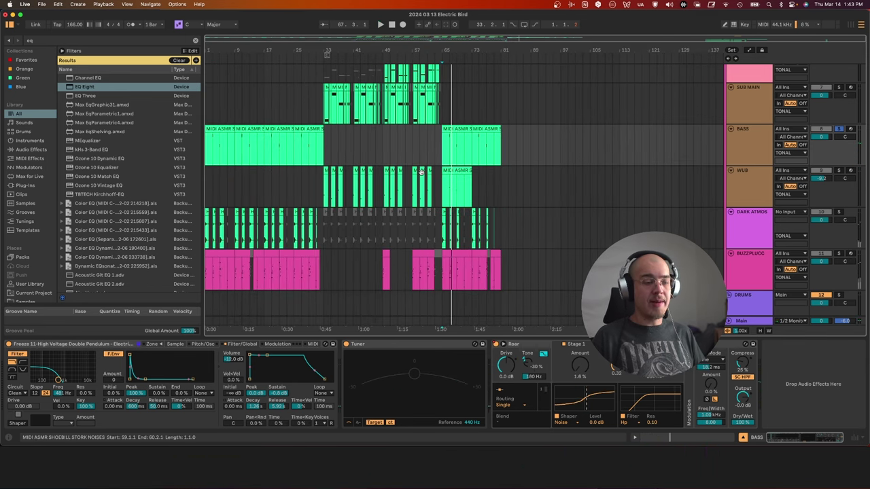
key(space)
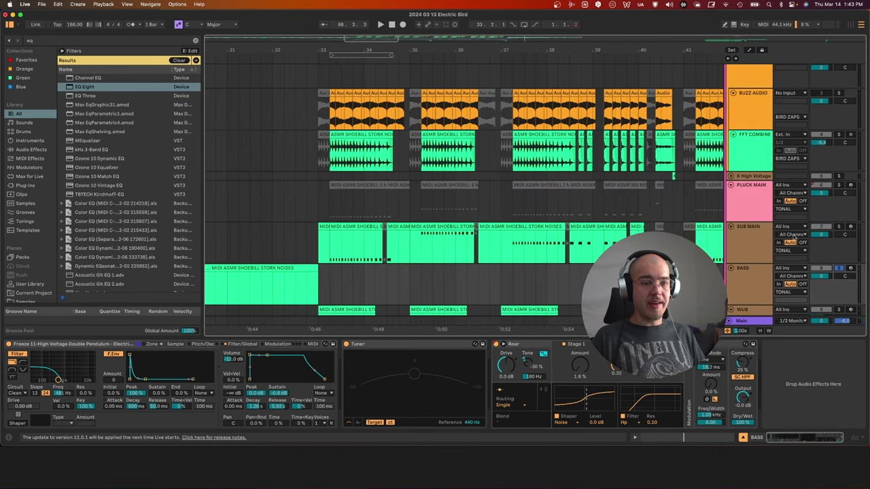
- Select and solo the SUB MAIN track, play it from 33.2.1, and examine its Sampler's Filter/Global page
click(757, 239)
scroll(331, 253, up, 5)
click(331, 254)
key(space)
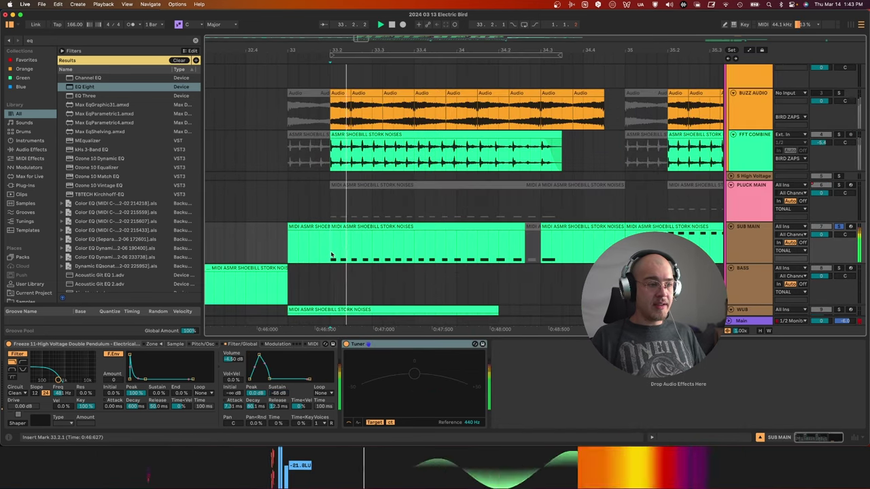
key(space)
click(237, 347)
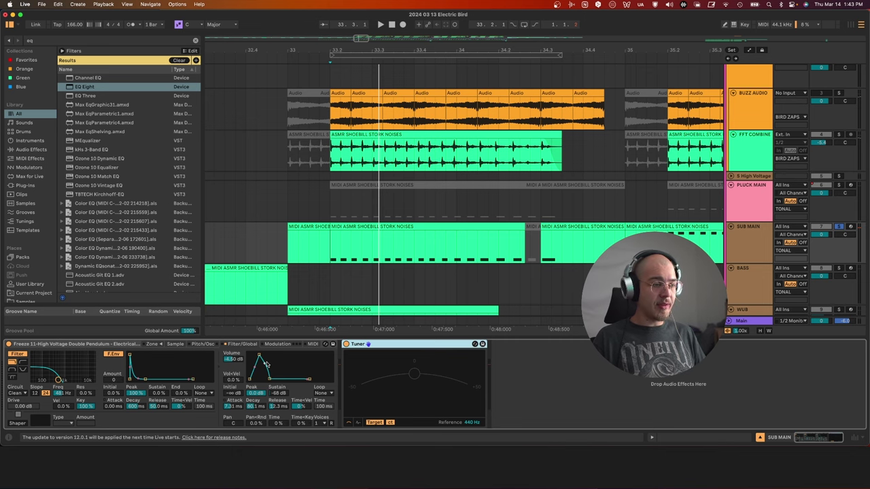
key(space)
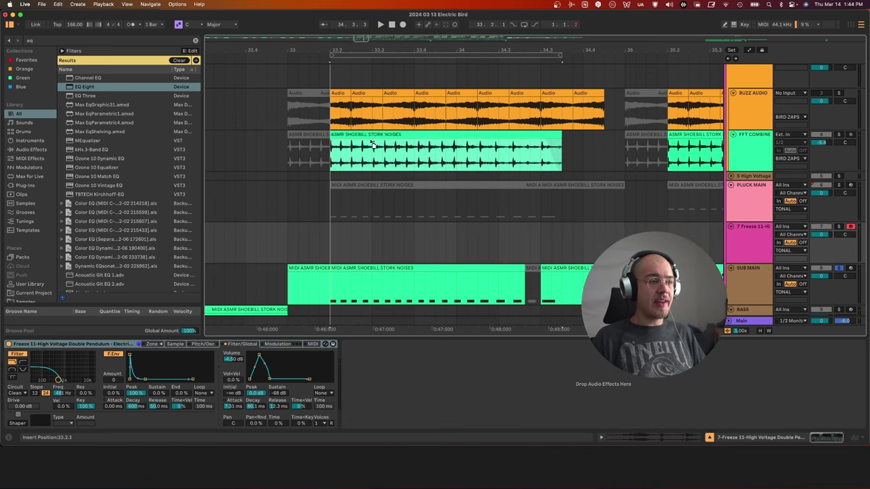
- Copy the ASMR SHOEBILL STORK NOISES clip from FFT COMBINE onto the 7 Freeze 11 MIDI track, converting it as Drums
click(370, 134)
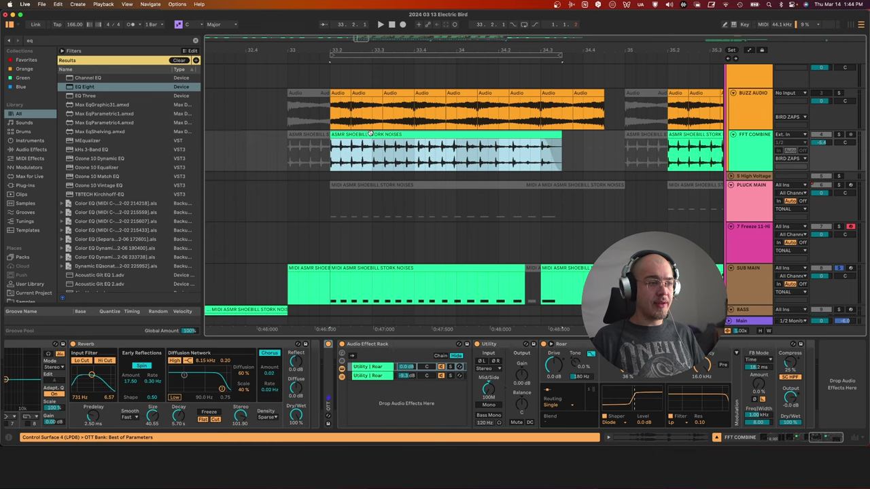
drag(369, 134, 370, 248)
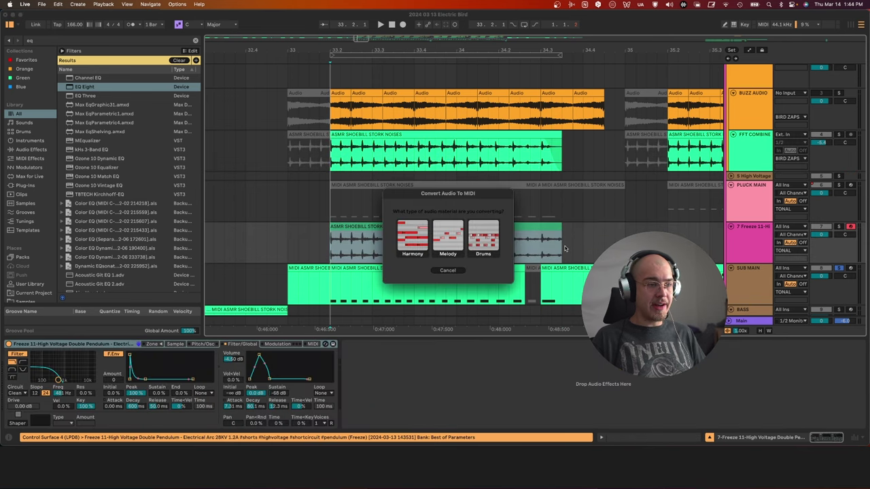
click(475, 247)
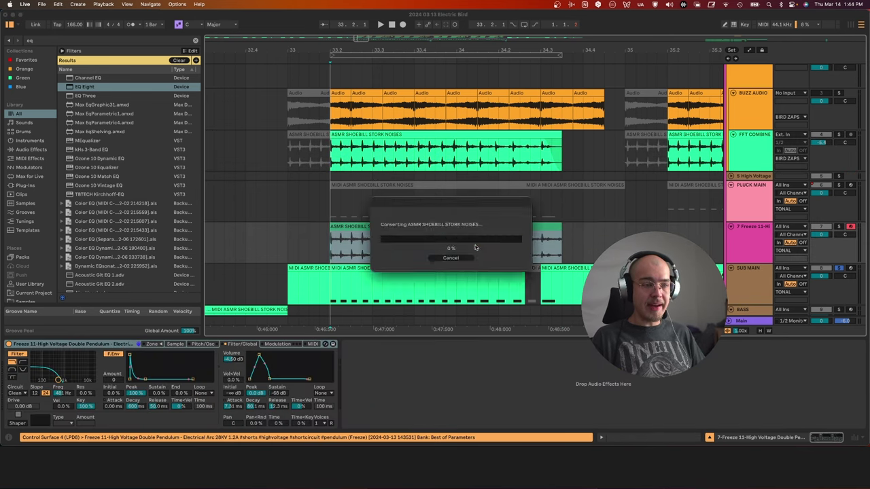
- Delete the lower-pitched notes from the converted MIDI clip, keeping only the G1 notes
drag(182, 377, 181, 398)
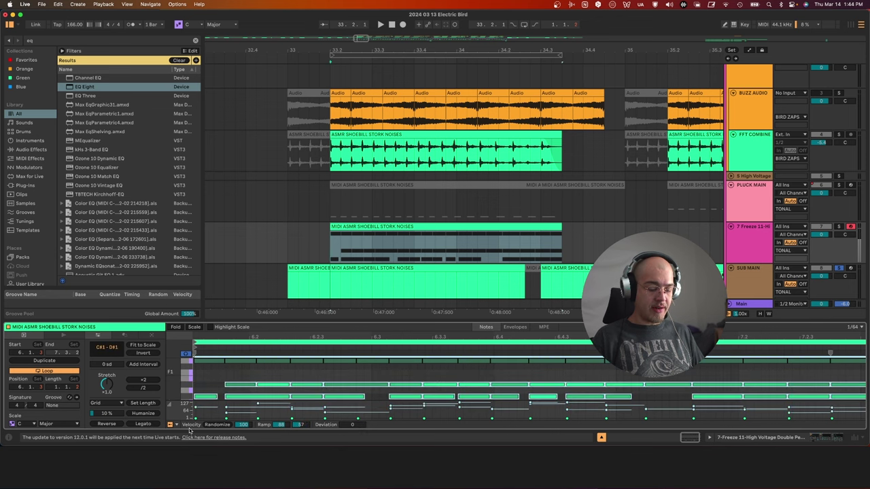
key(Delete)
scroll(311, 359, left, 5)
scroll(730, 373, up, 3)
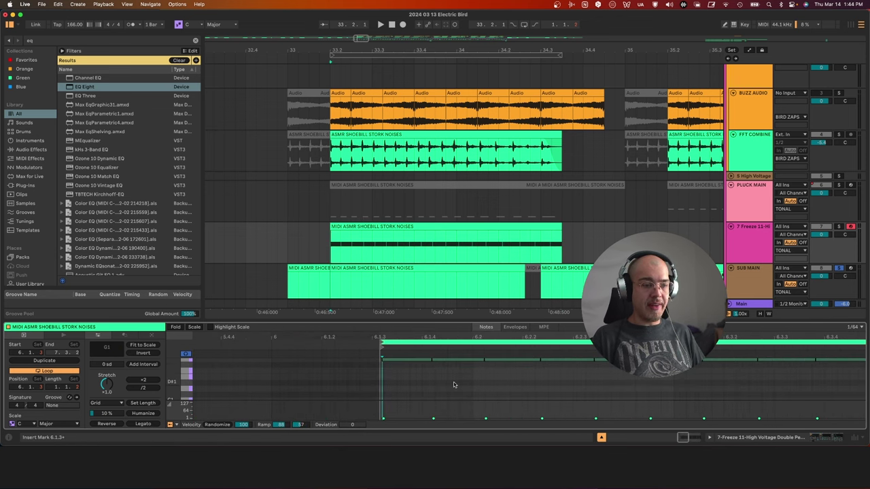
- Shorten all remaining G1 notes in the converted clip and delete the clip from the 7 Freeze 11 track
key(super+a)
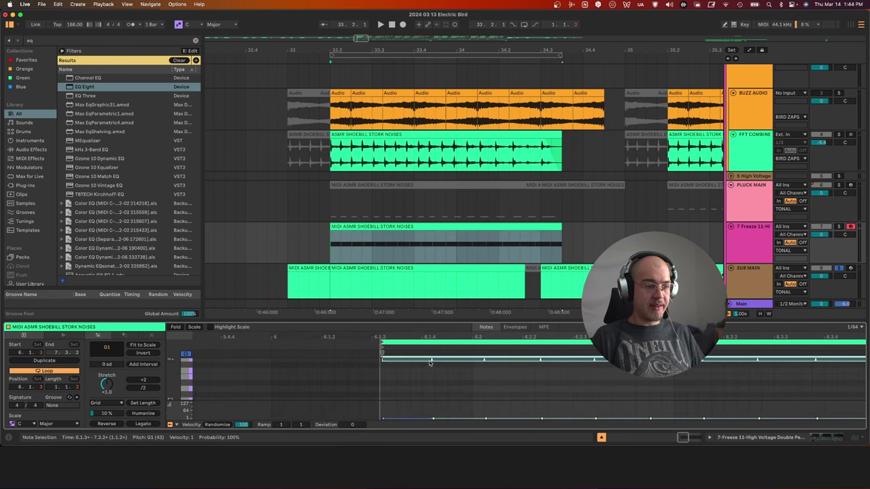
drag(429, 359, 399, 360)
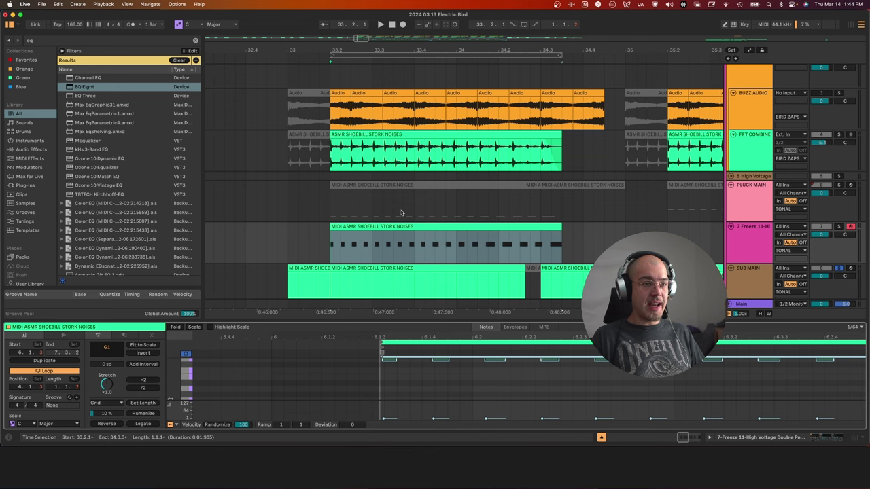
click(481, 224)
key(Delete)
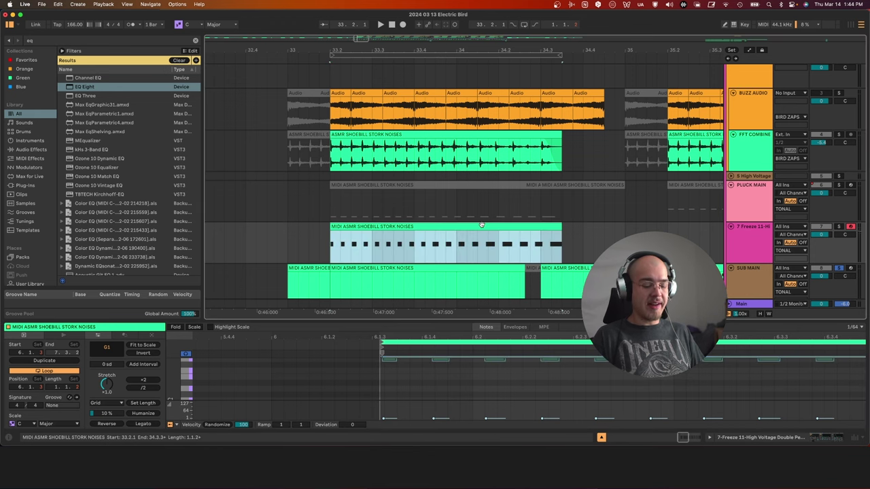
- Select the SUB MAIN MIDI clip starting at 33.2.1 and audition it
scroll(341, 145, down, 3)
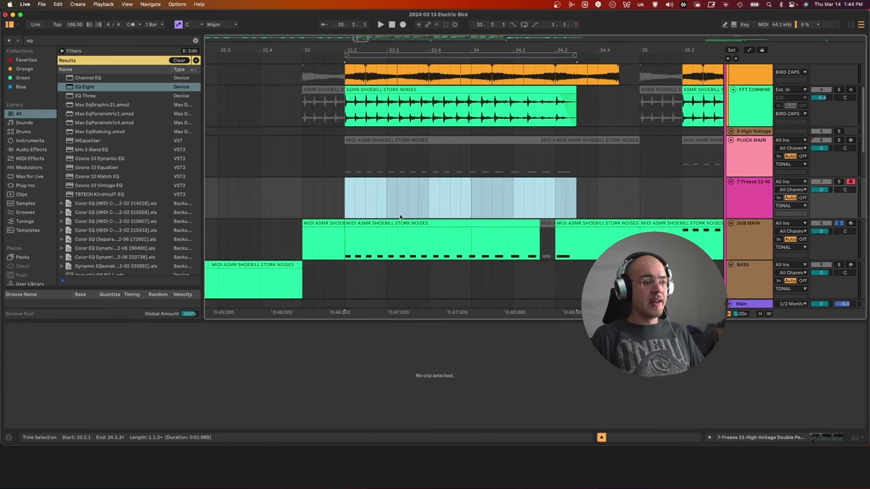
click(400, 221)
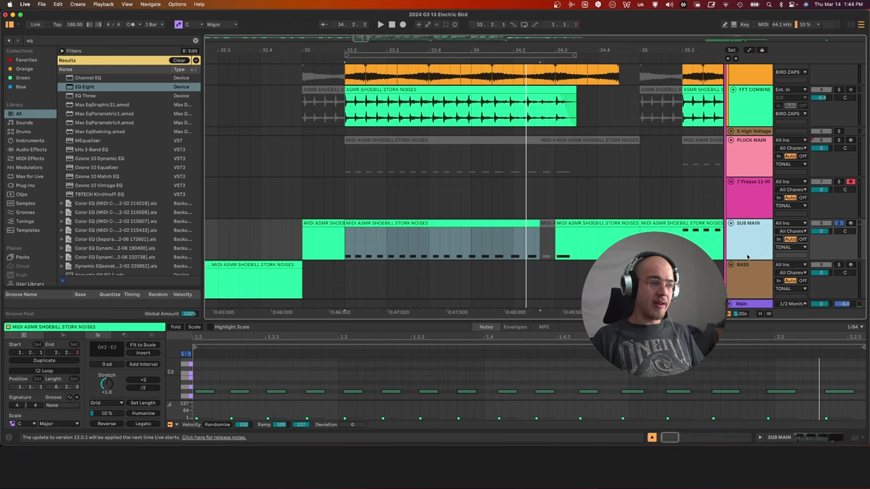
key(space)
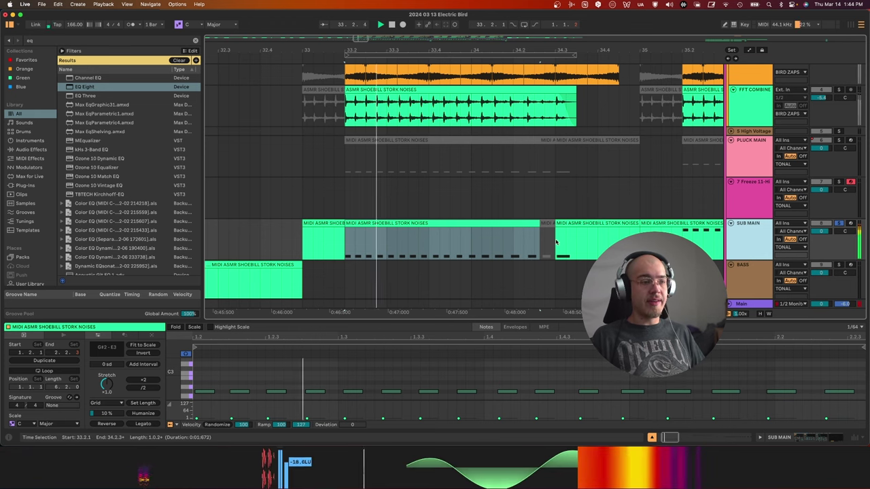
- Zoom into the PLUCK MAIN Sampler's waveform, try moving Sample Start to 23926, and undo the change
scroll(555, 242, down, 8)
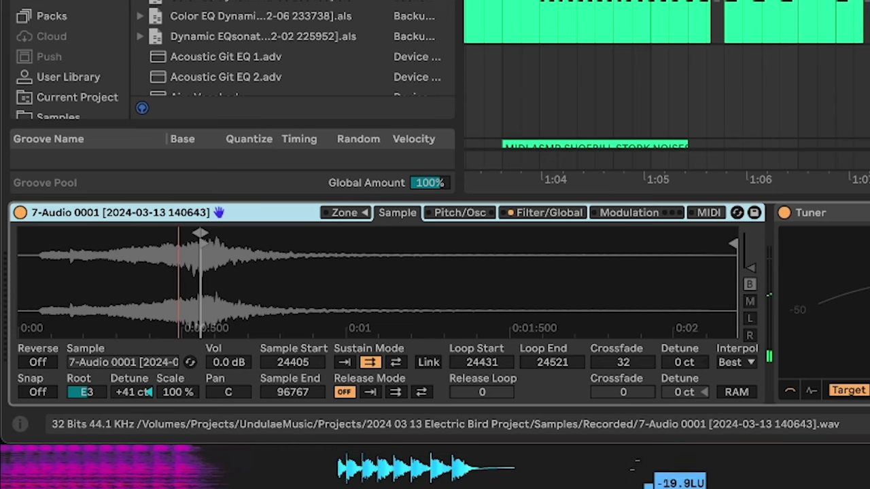
drag(179, 277, 179, 333)
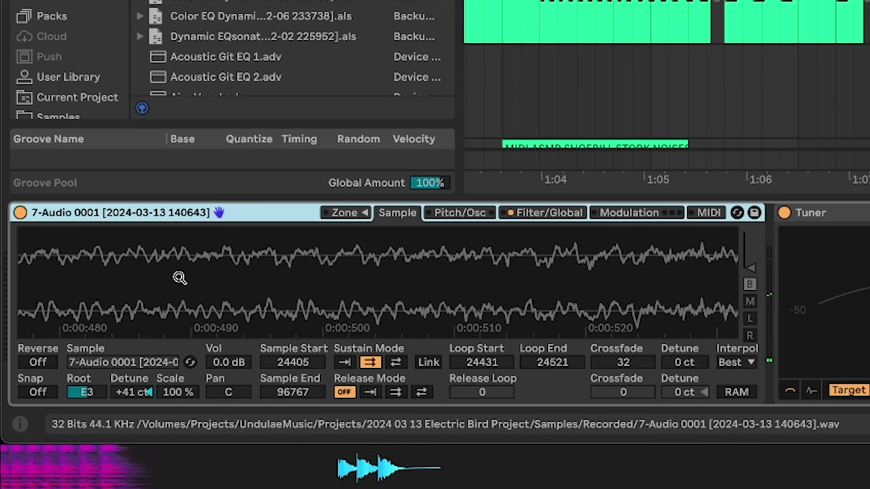
drag(203, 286, 24, 286)
drag(669, 244, 550, 161)
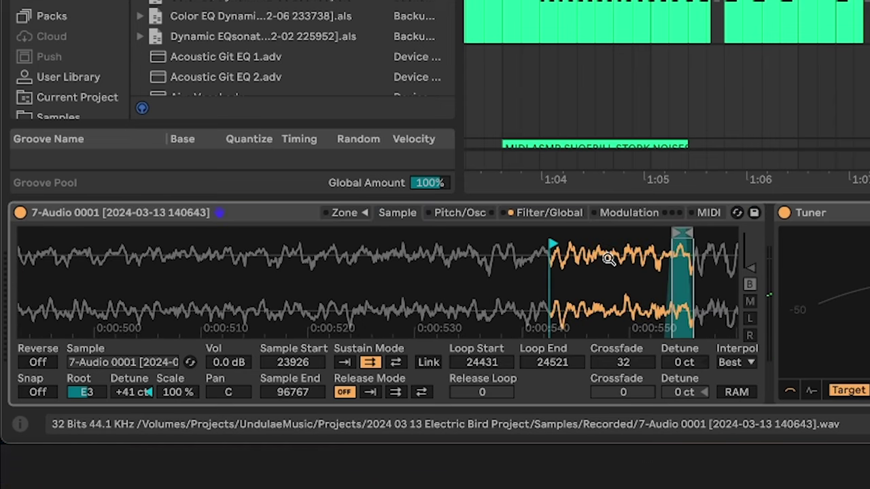
key(super+z)
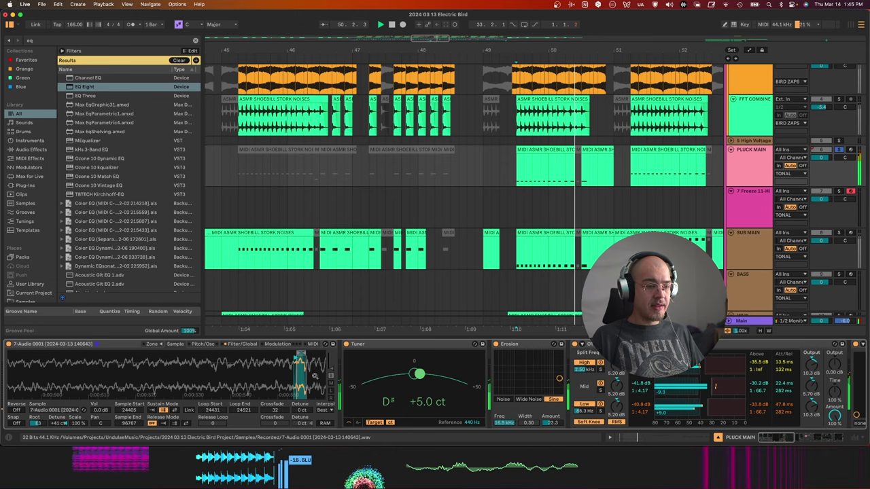
- Examine the PLUCK MAIN Sampler's Pitch/Osc and Filter/Global pages and its effects chain from Erosion through the Reverb Tail Machine
click(209, 344)
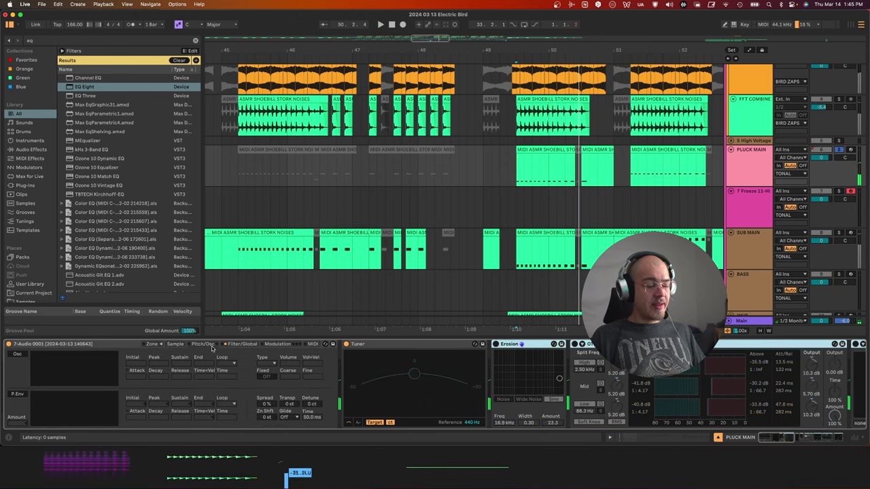
click(238, 344)
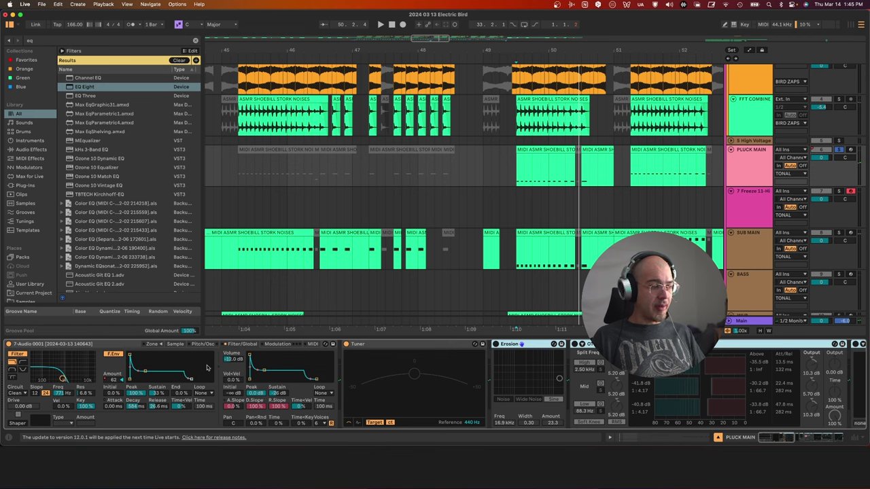
click(520, 360)
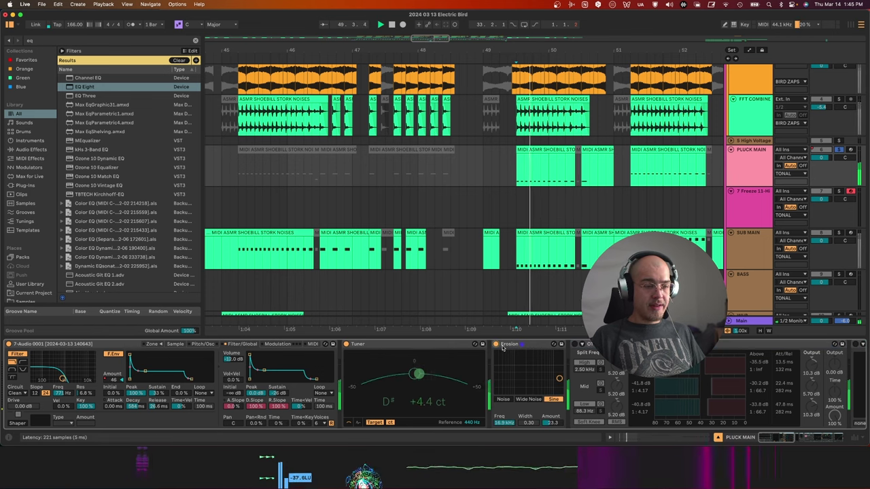
scroll(476, 380, right, 5)
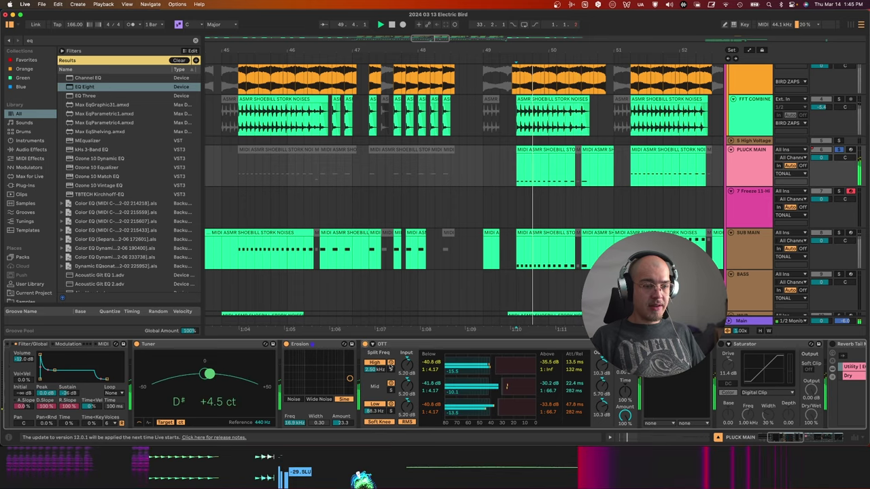
scroll(381, 347, right, 6)
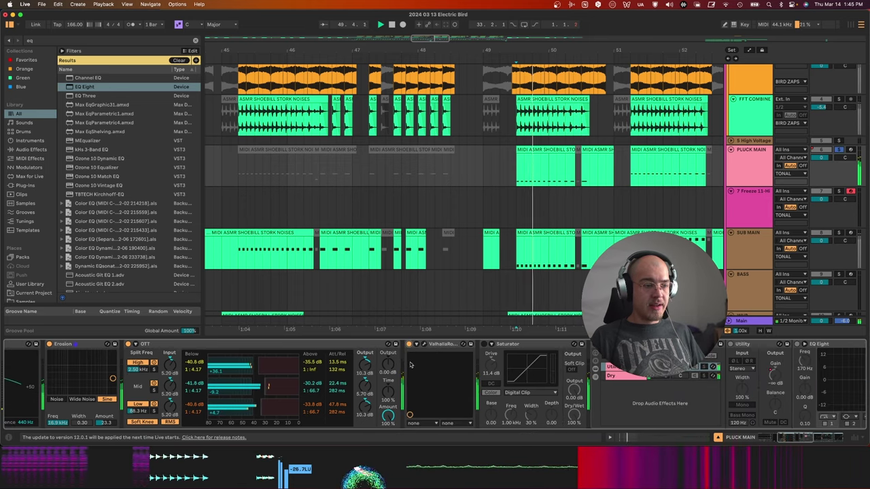
scroll(408, 346, right, 7)
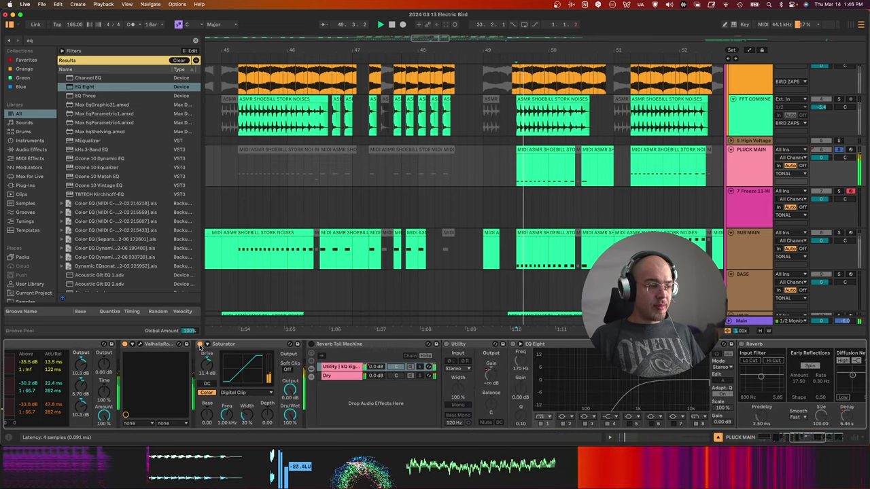
scroll(296, 350, right, 1)
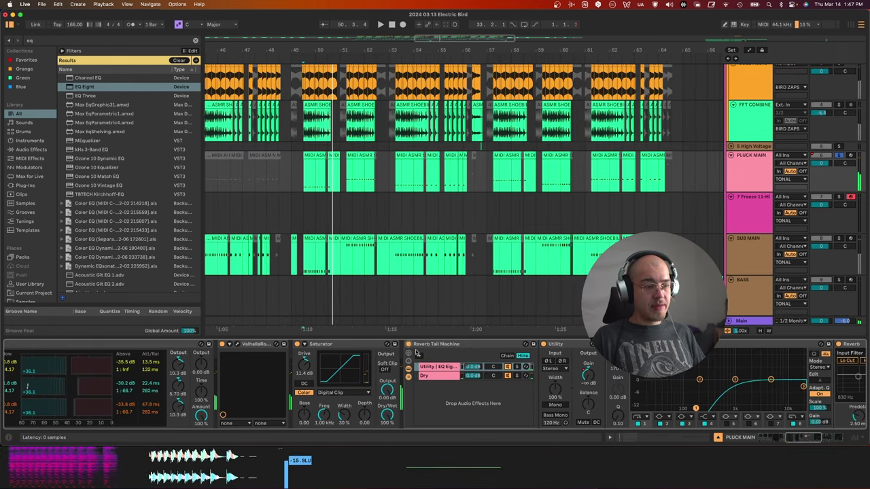
scroll(416, 352, right, 5)
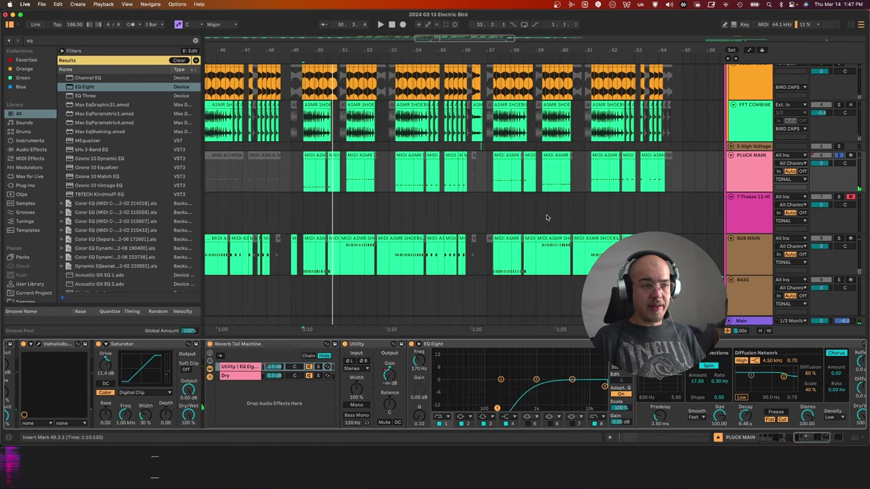
- Place the insert marker at 54.3.1 on the PLUCK MAIN track and unfold the KICK track in the DRUMS group
click(440, 180)
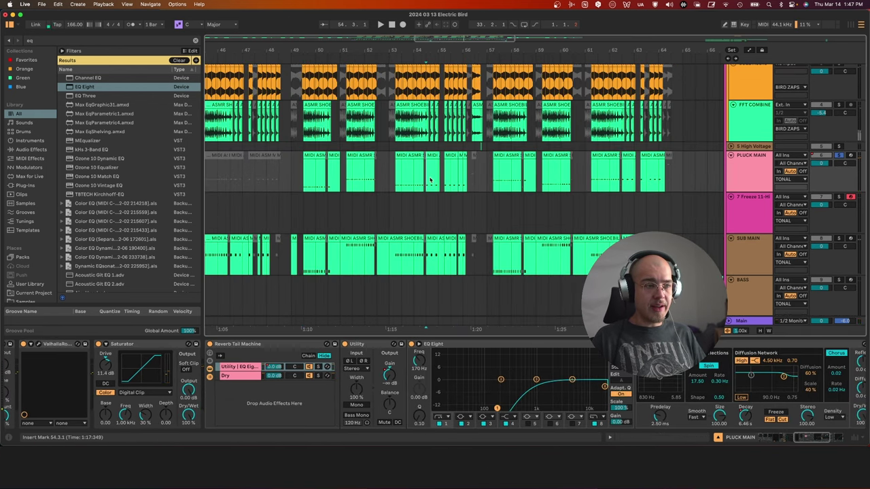
scroll(588, 352, right, 8)
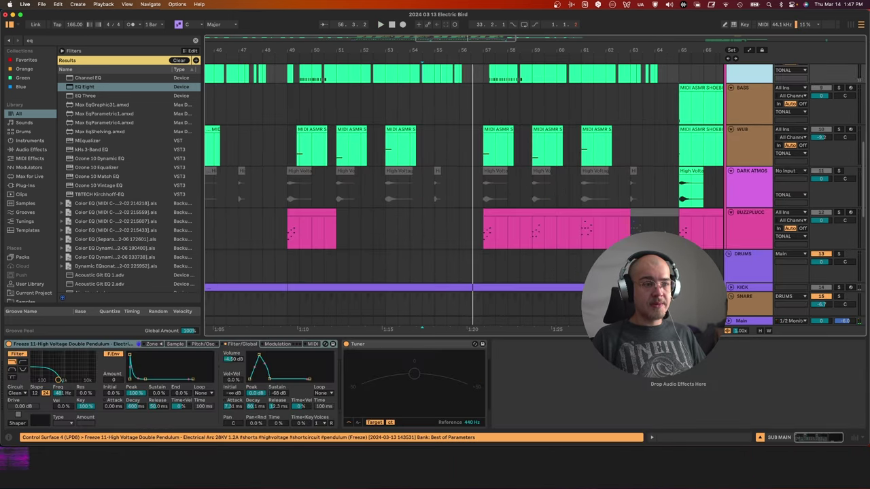
scroll(678, 218, down, 5)
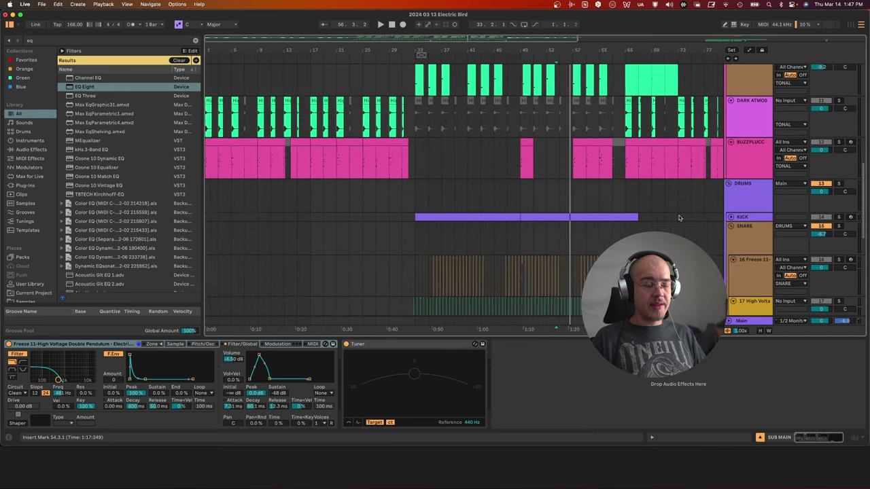
scroll(686, 218, right, 2)
click(730, 220)
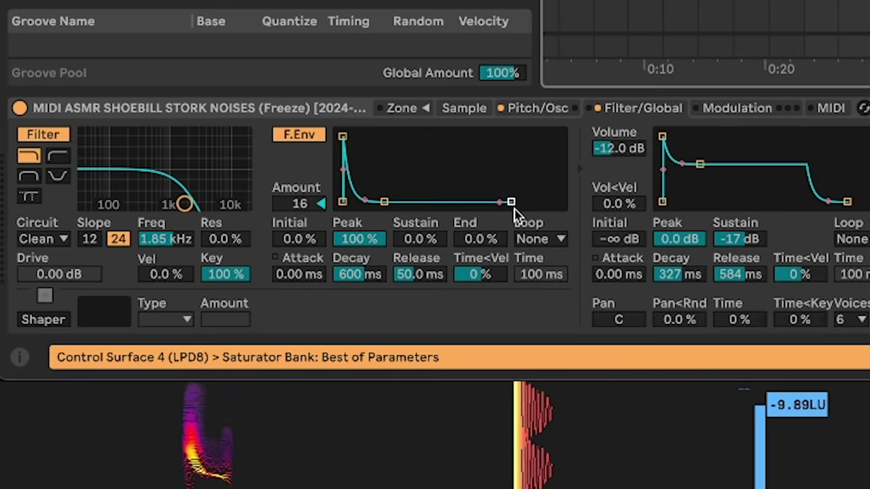
- Check the KICK Sampler's Sample and Pitch/Osc pages and open the Texture plug-in's window
click(464, 110)
click(526, 108)
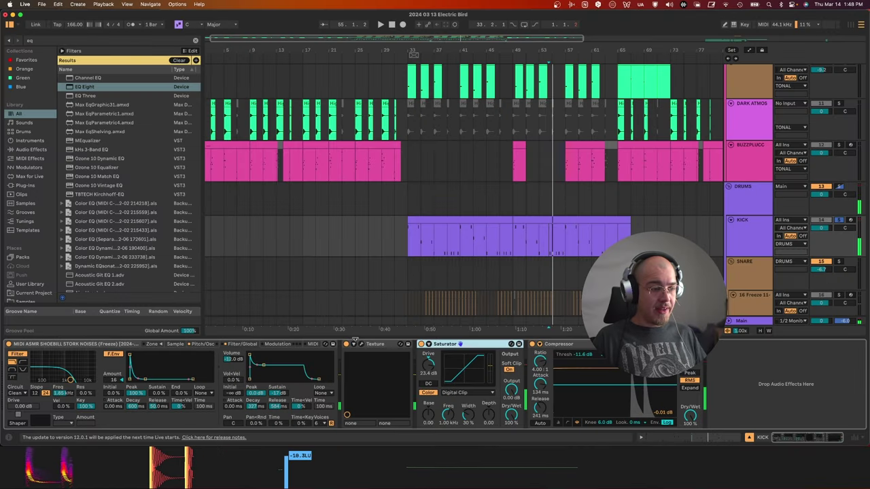
click(362, 344)
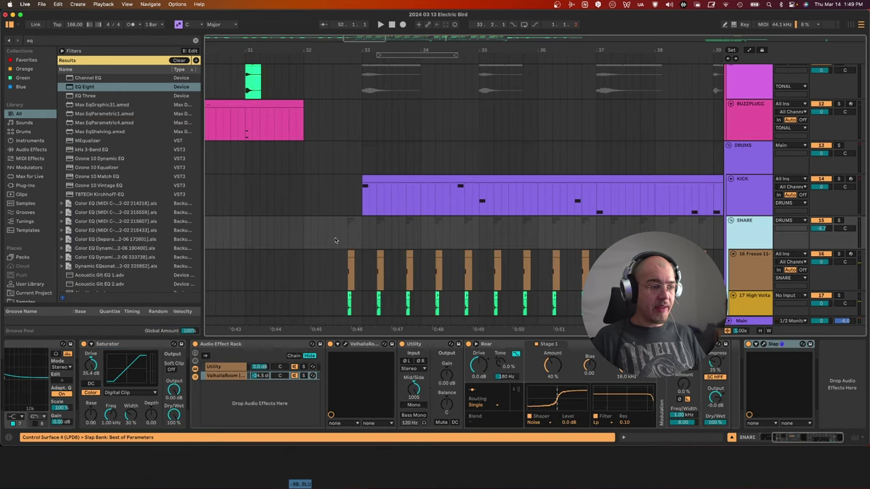
- Audition the SNARE group from 33.2.1 and compare the devices on its 16 Freeze 11 and 17 High Voltage tracks
click(351, 241)
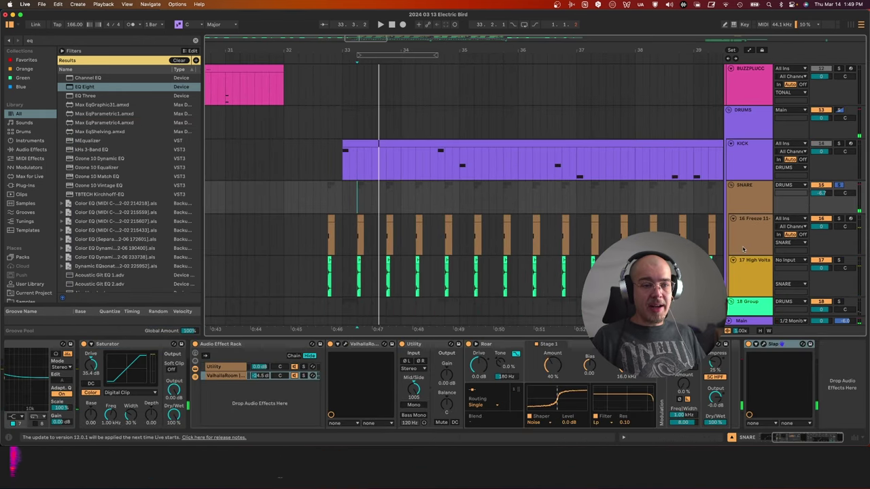
click(761, 273)
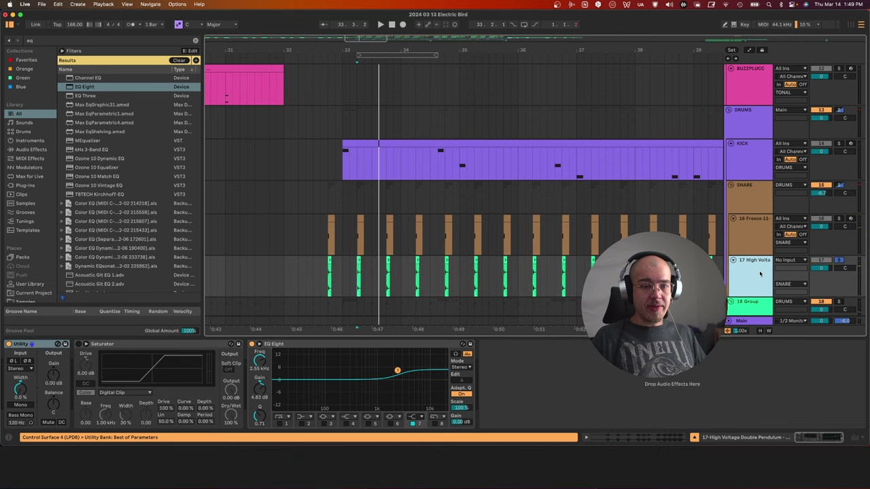
click(761, 214)
click(766, 233)
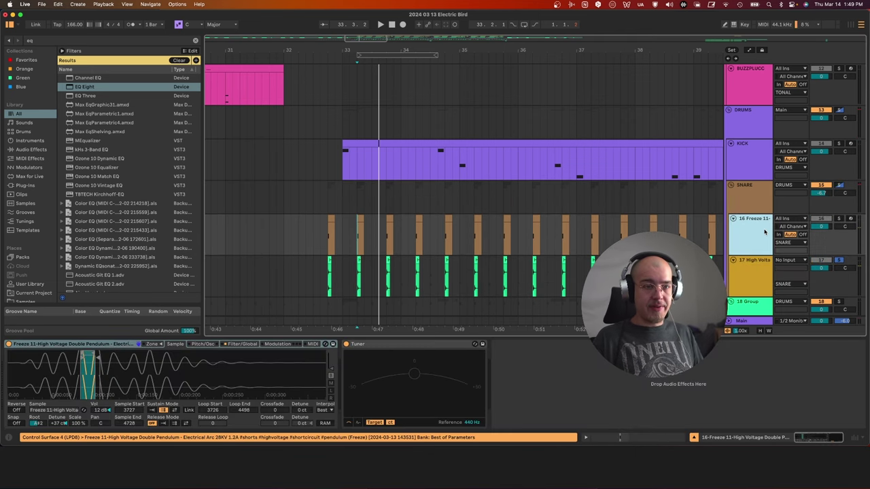
click(769, 277)
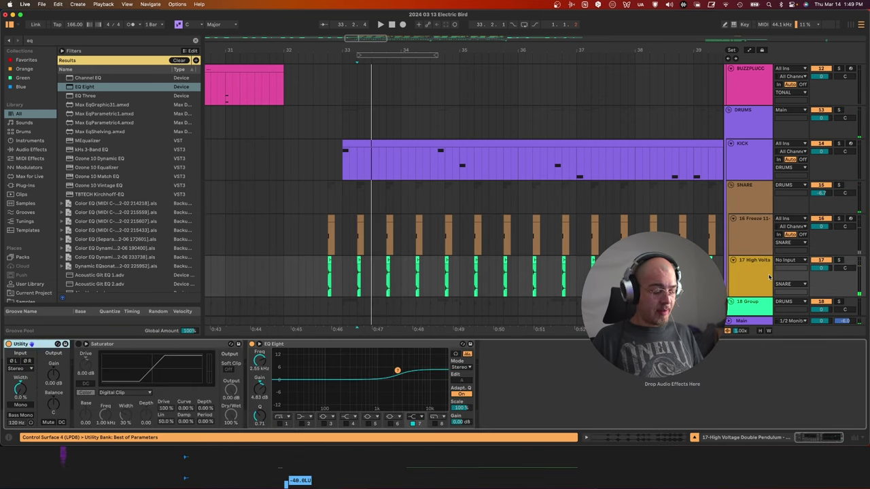
- Try extending the 17 High Voltage clip at 33.2.1 to about 33.3.4 and audition it
scroll(329, 273, up, 5)
drag(315, 261, 383, 263)
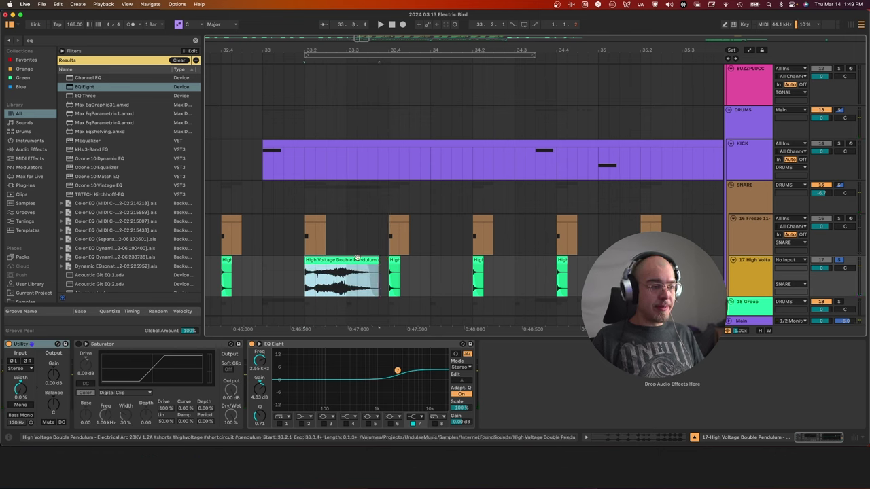
key(space)
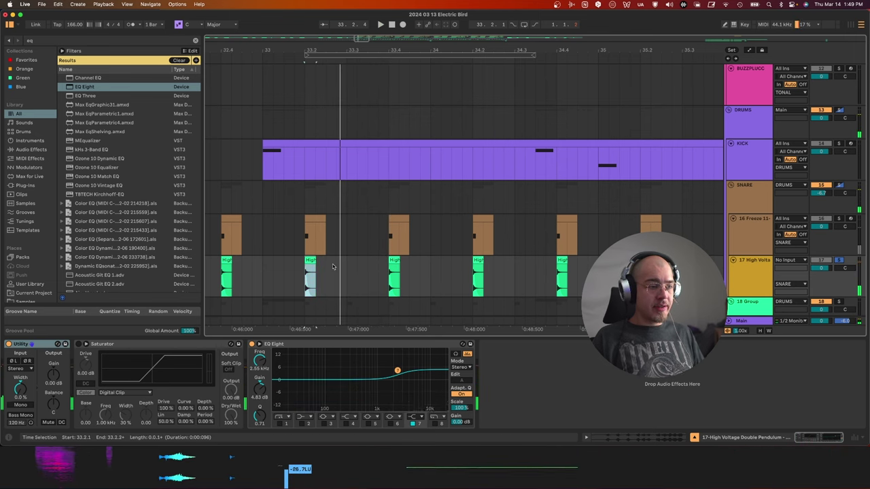
- Turn on the 17 High Voltage track's Saturator and audition it and the 16 Freeze 11 layer from 33.2.1
click(79, 343)
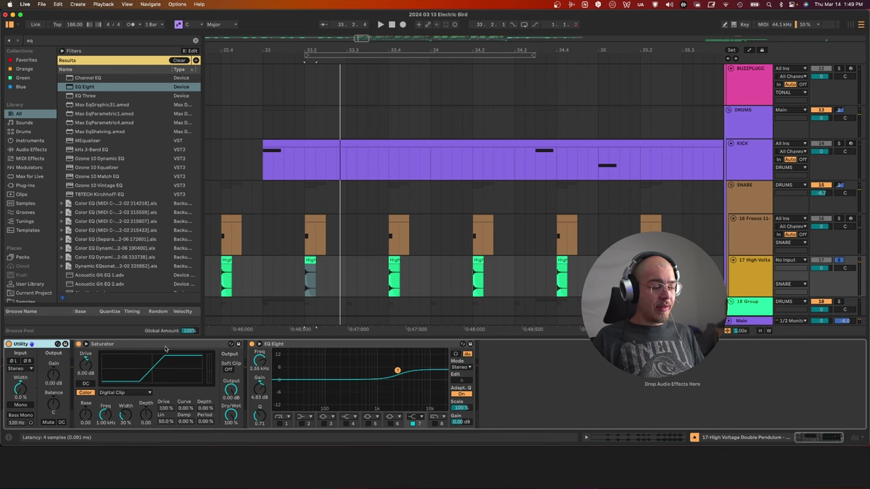
key(space)
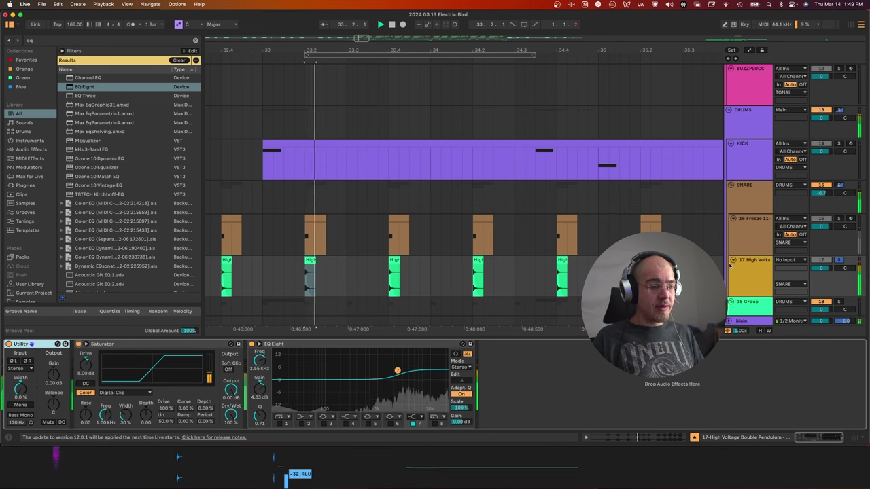
click(313, 235)
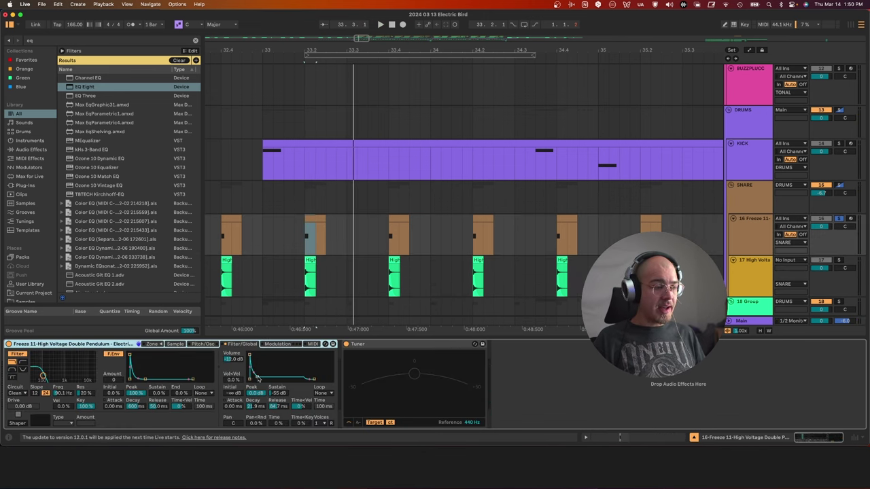
key(space)
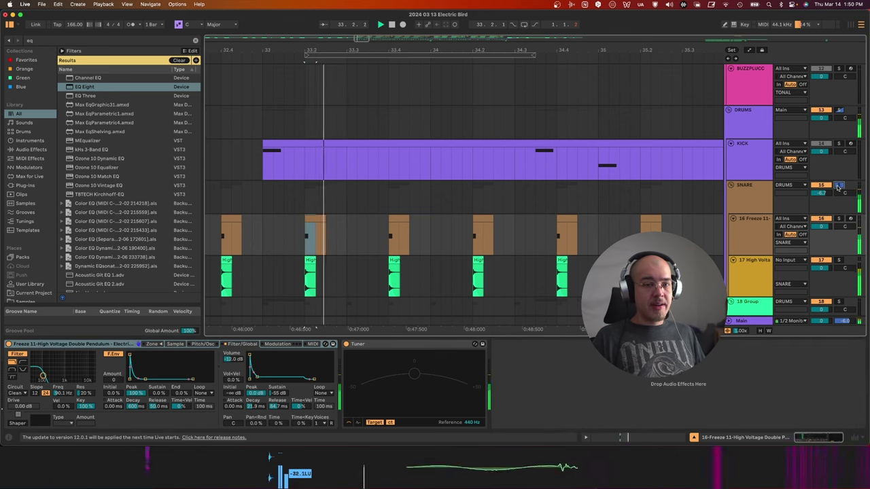
- Solo the SNARE group with its Saturator enabled and audition the ValhallaRoom chain of its Audio Effect Rack in solo
click(840, 189)
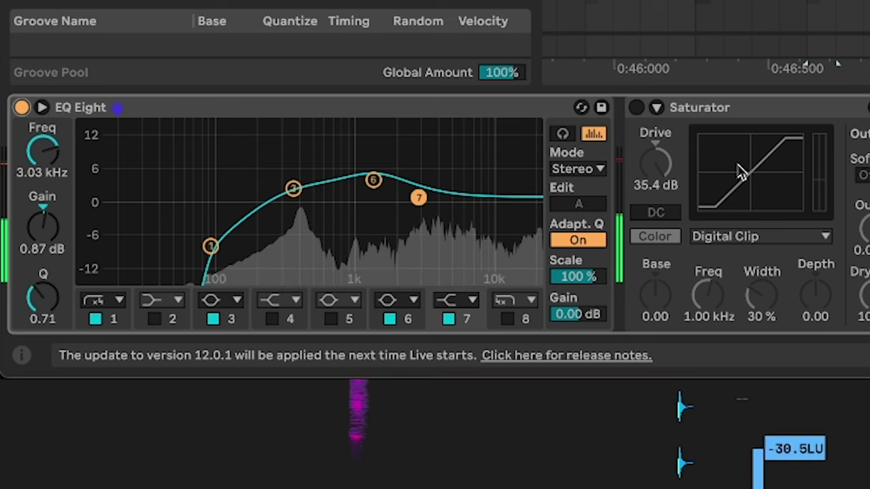
click(240, 345)
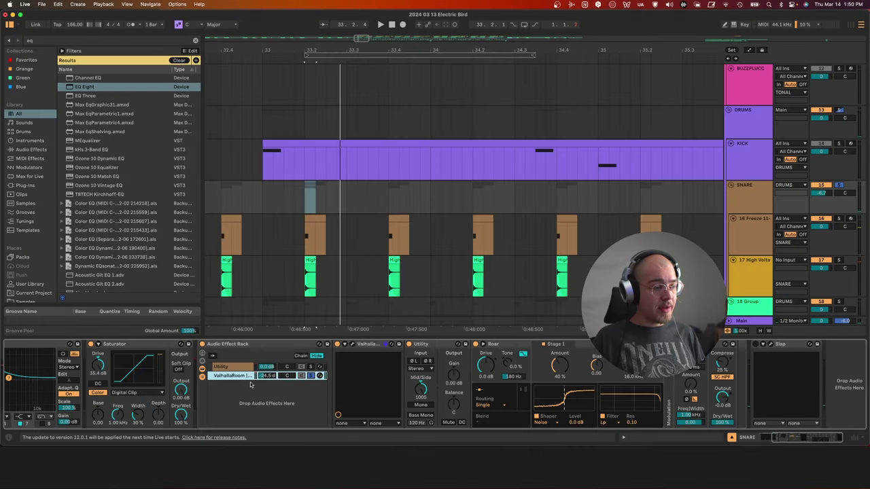
key(space)
key(space)
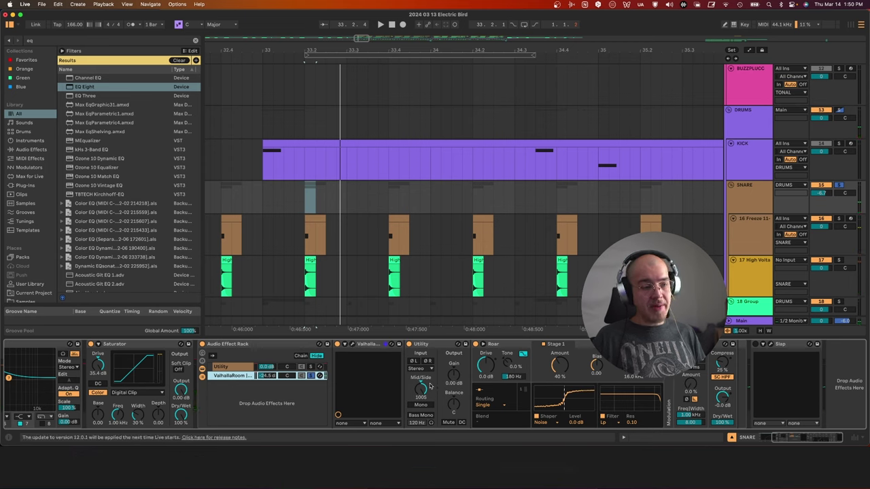
- Audition the Utility chain of the SNARE rack in solo and release its solo
click(310, 367)
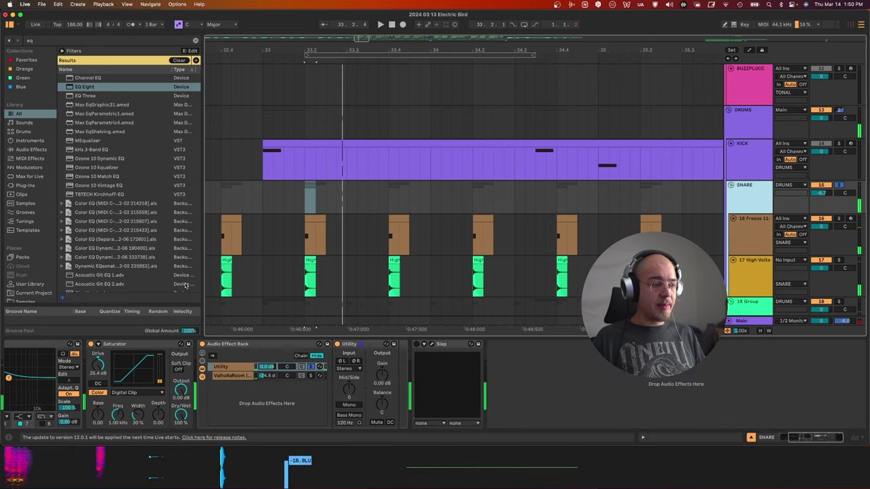
key(space)
key(space)
click(311, 368)
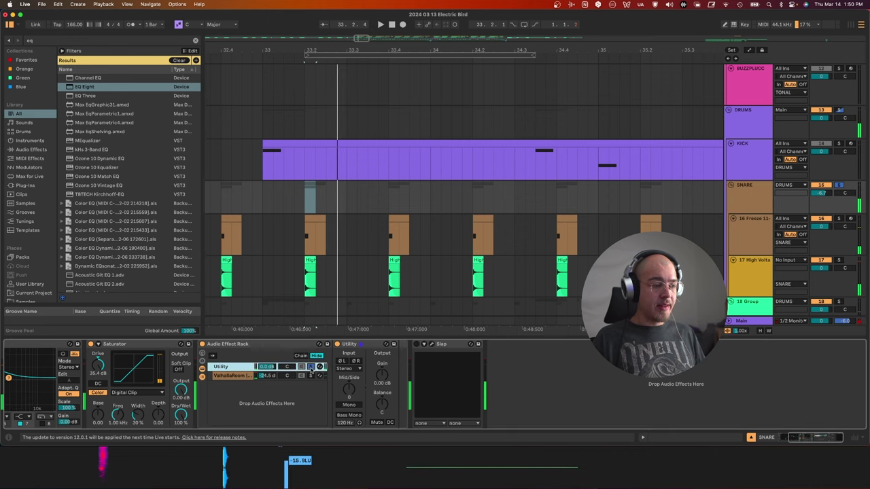
- Enable the Slap plug-in on the SNARE group, open its window and audition the snare with it
click(417, 343)
click(432, 345)
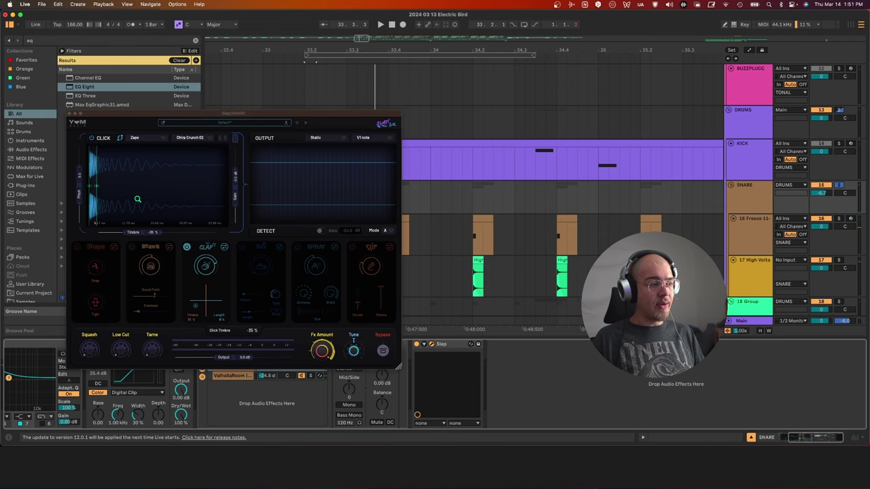
key(space)
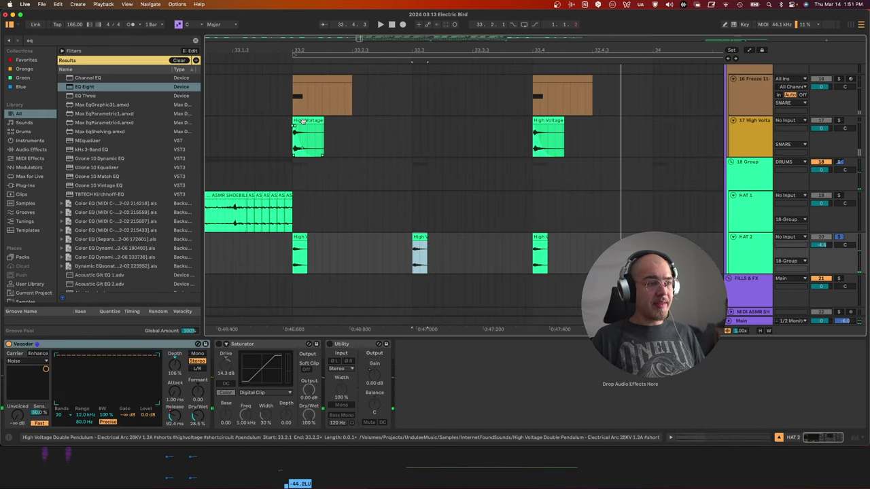
- Compare the 17 High Voltage clip at 33.2.1 with the HAT 2 clip at 33.3.1 and audition the hat
click(303, 122)
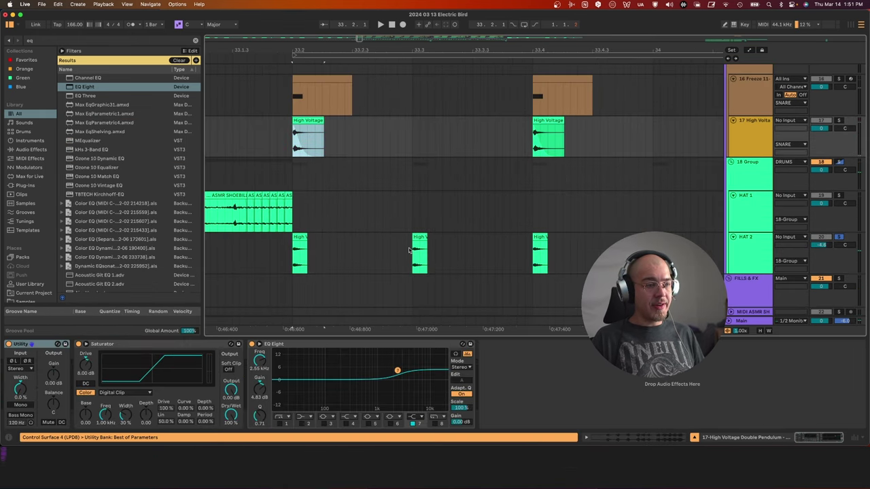
click(416, 252)
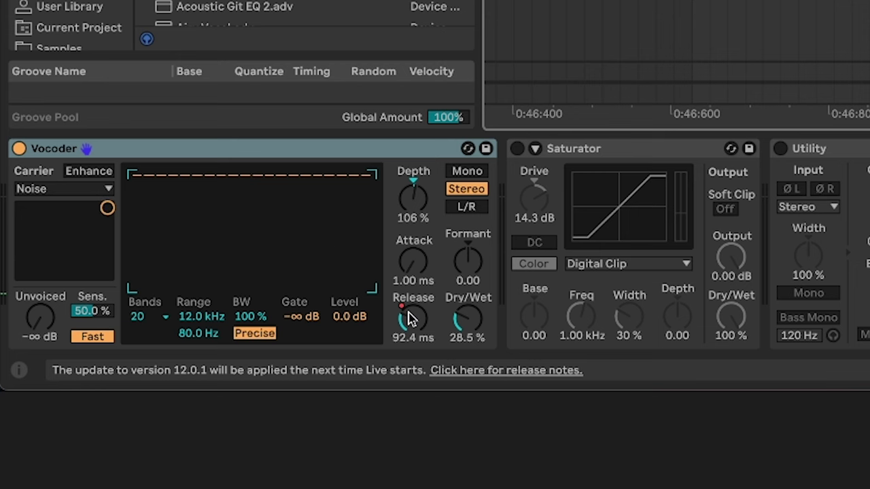
key(space)
key(space)
- Show HAT 2's Vocoder Release Time automation and audition it from 44.3.1
scroll(713, 23, down, 5)
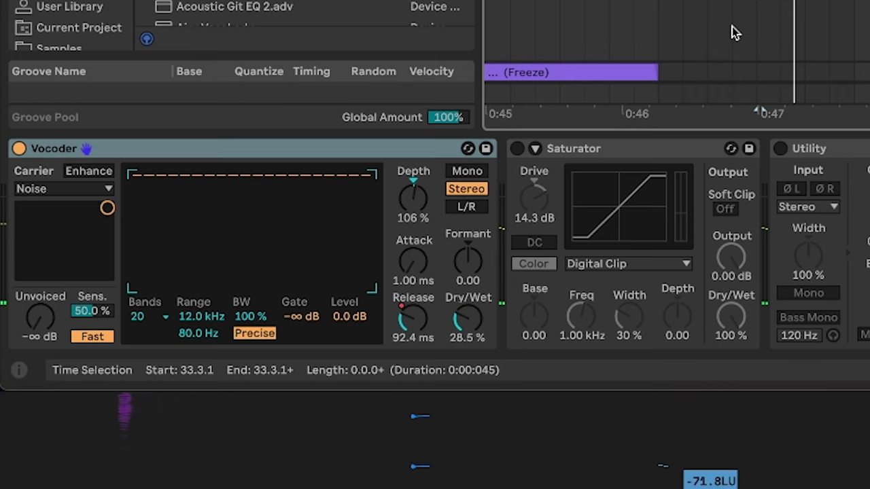
scroll(736, 32, down, 5)
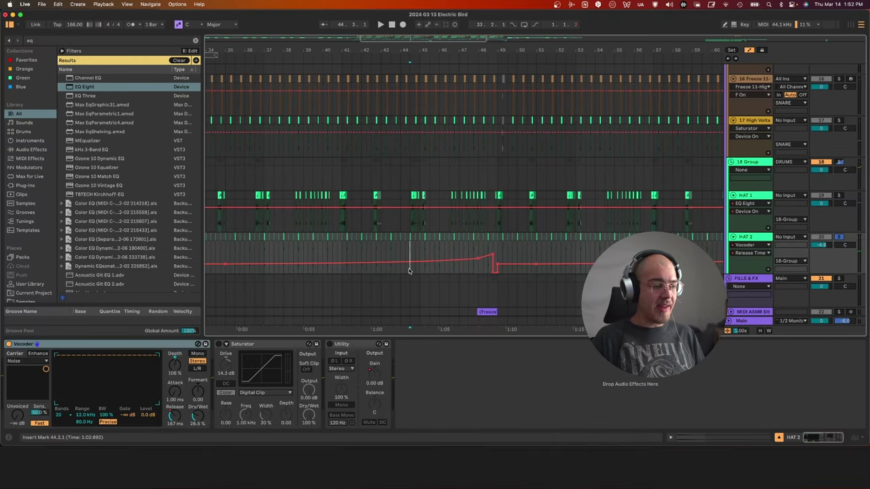
key(space)
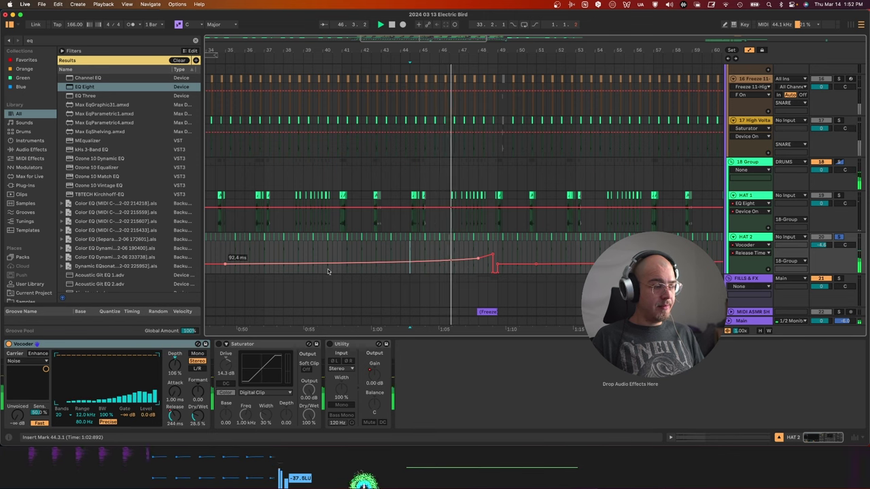
- Turn on the Saturator and Utility on HAT 2, auditioning the hat from 44.3.1
click(219, 344)
key(space)
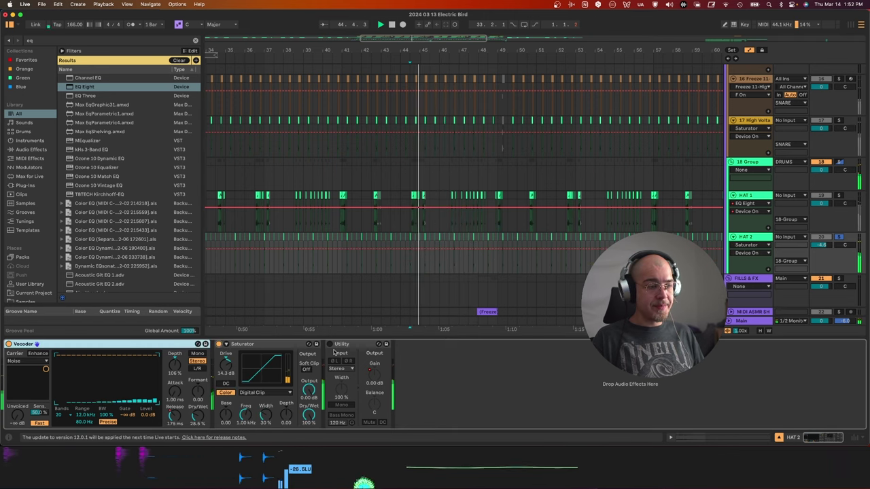
click(330, 344)
key(space)
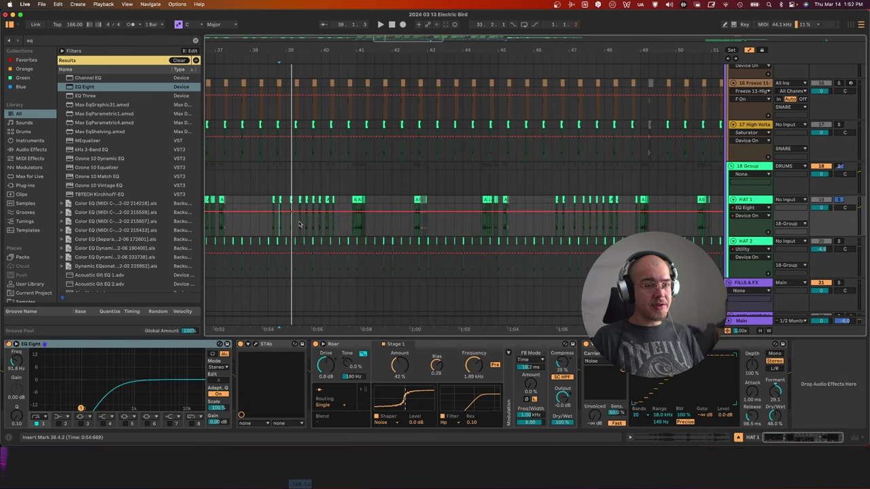
- Audition HAT 1 from 40.4.3 and examine its ASMR SHOEBILL clips around bars 39 to 41
click(353, 228)
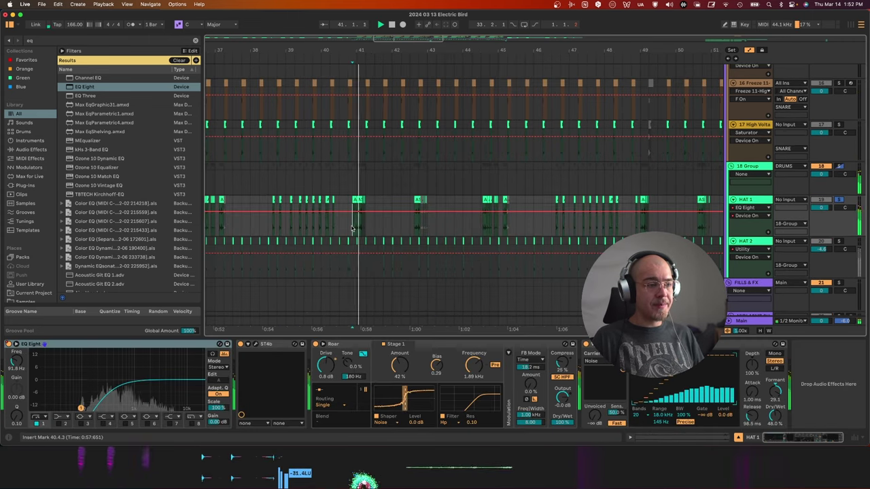
key(space)
scroll(322, 227, up, 10)
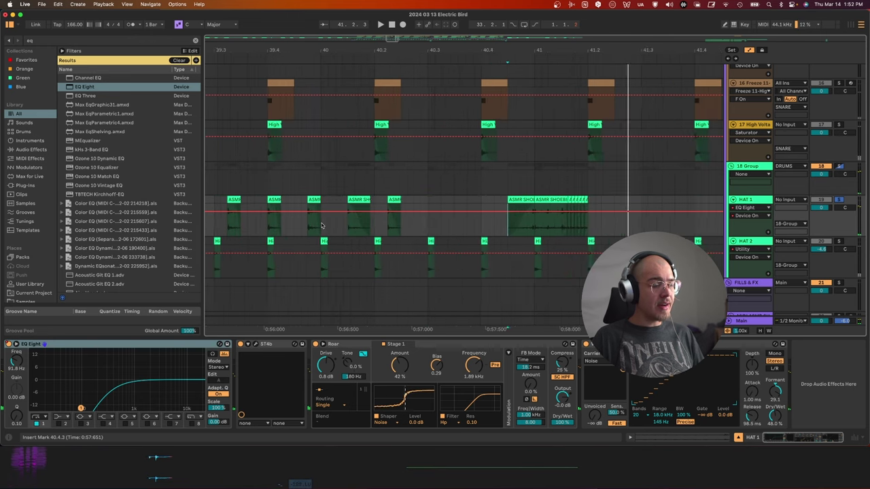
scroll(312, 226, down, 4)
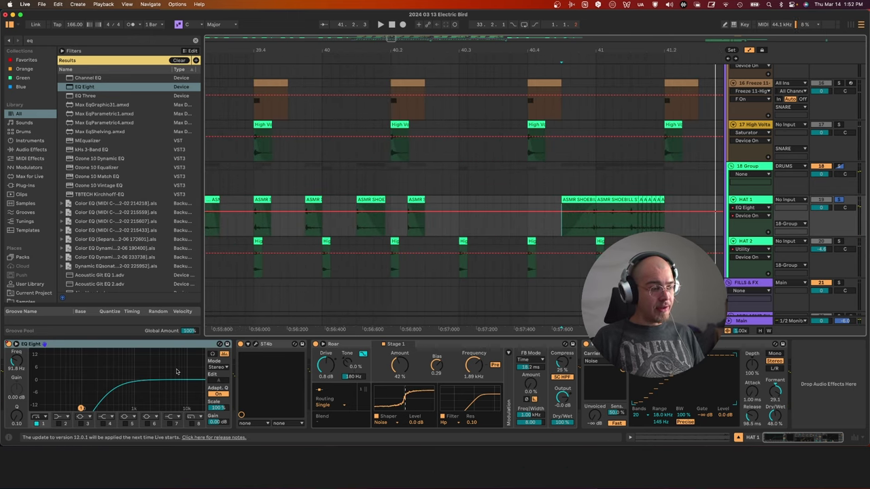
- Check the ST4b plug-in's window on HAT 1, close it and replay the hat
click(256, 345)
click(70, 118)
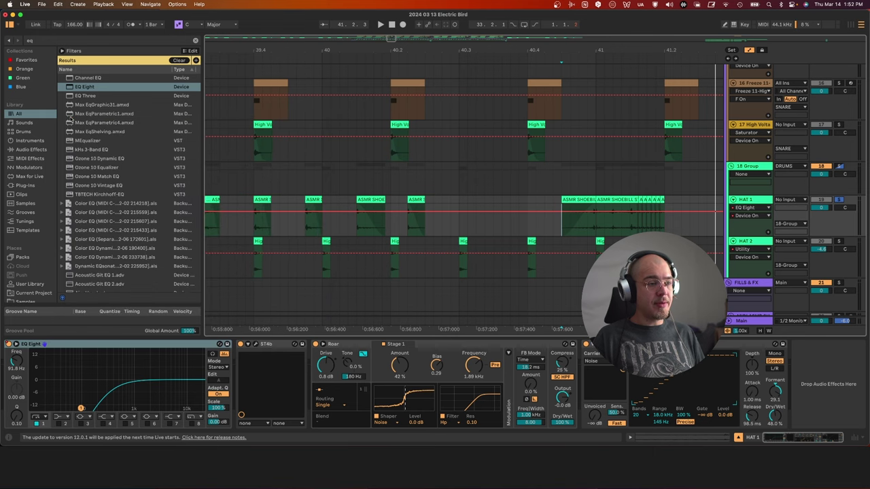
key(space)
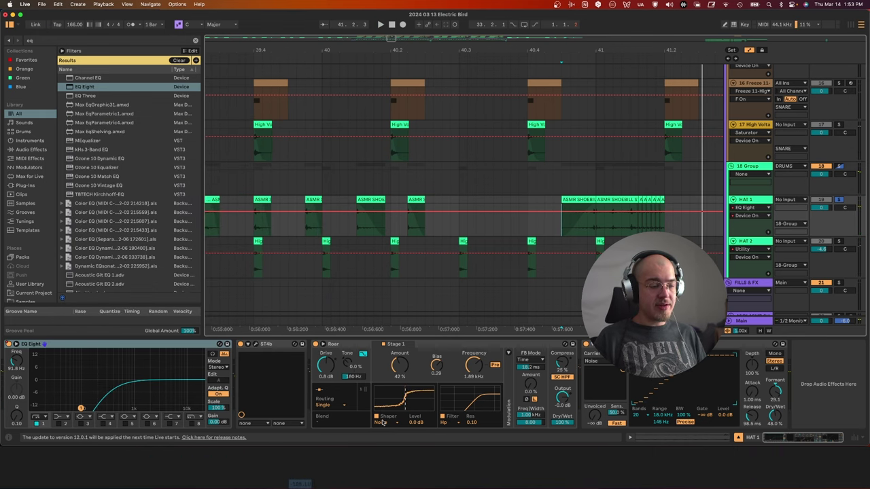
- Audition HAT 1's pattern from 40.1.3, 42.2.3 and 44.3.1
key(minus)
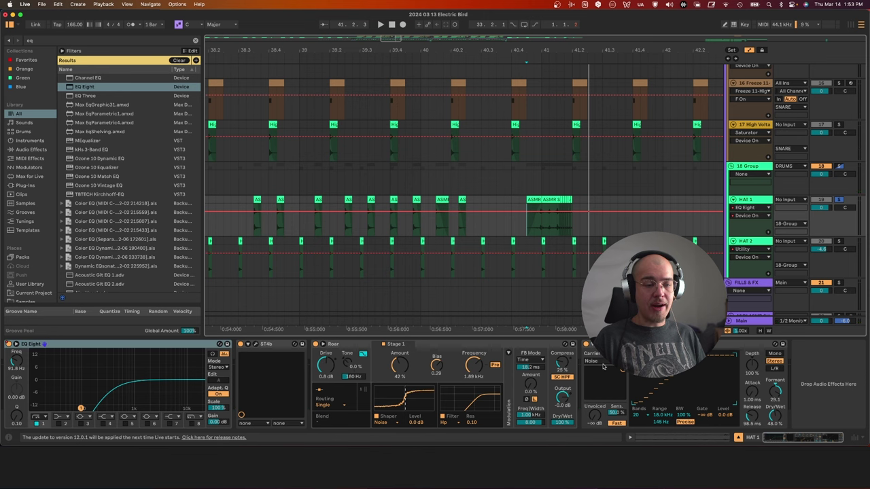
key(minus)
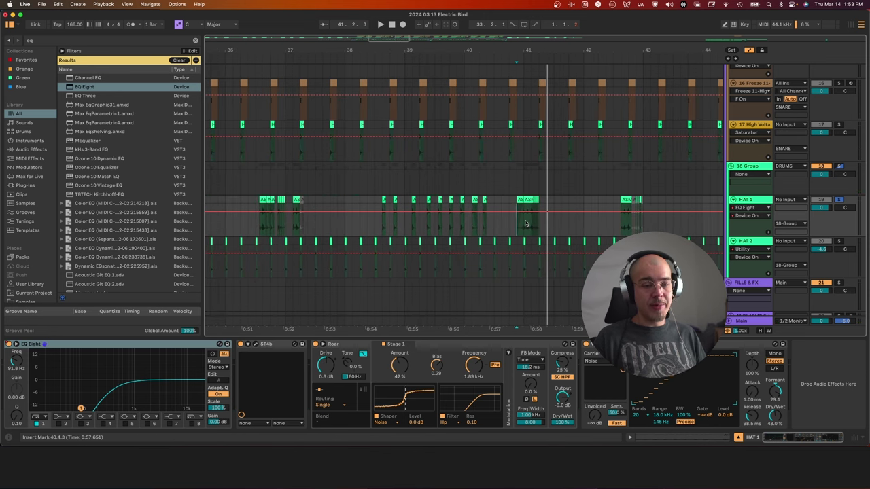
scroll(501, 221, up, 3)
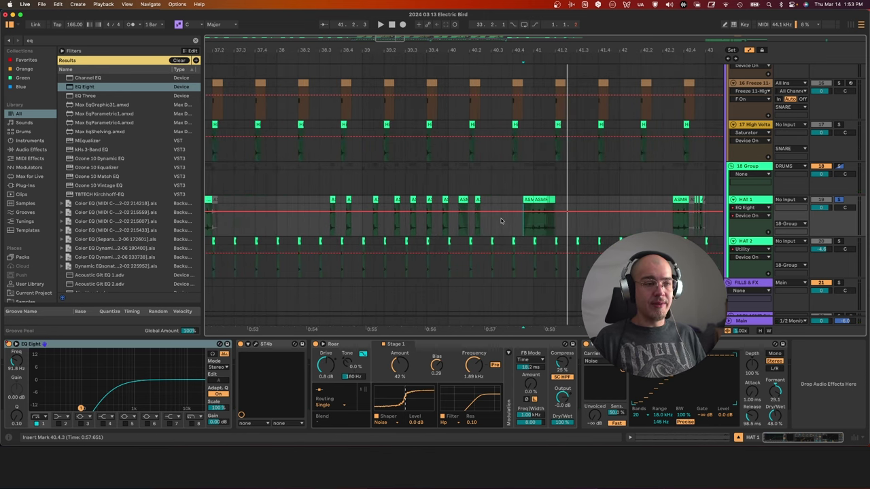
click(457, 224)
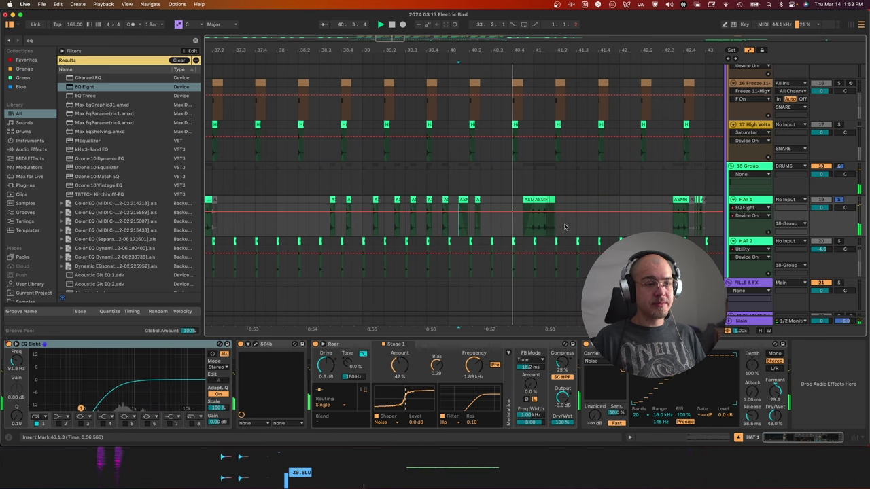
scroll(554, 222, up, 5)
scroll(554, 222, down, 5)
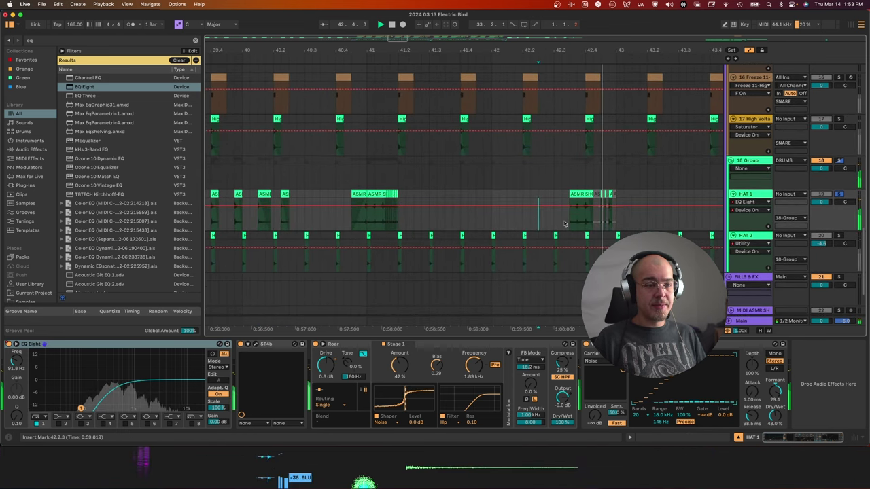
scroll(536, 216, down, 5)
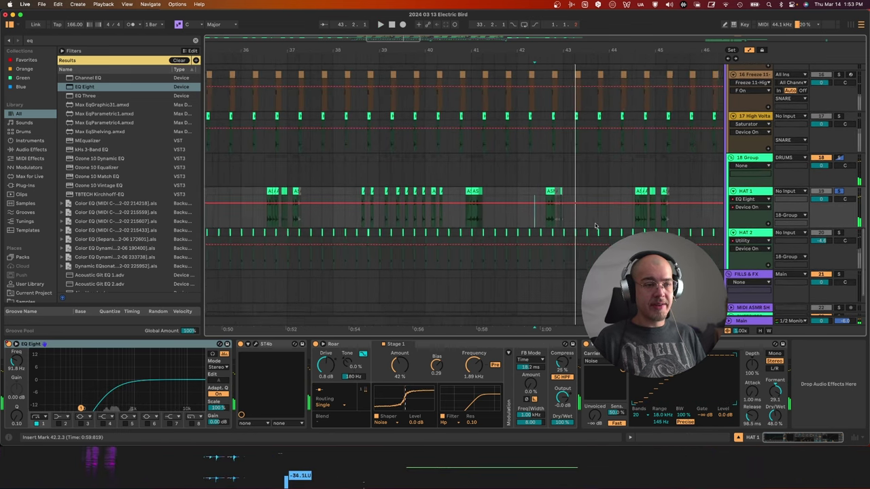
scroll(578, 215, right, 3)
click(549, 218)
key(space)
key(space)
- Solo the FILLS & FX group and audition the frozen MIDI ASMR SHOEBILL clip leading up to 49.1.1
scroll(547, 218, down, 5)
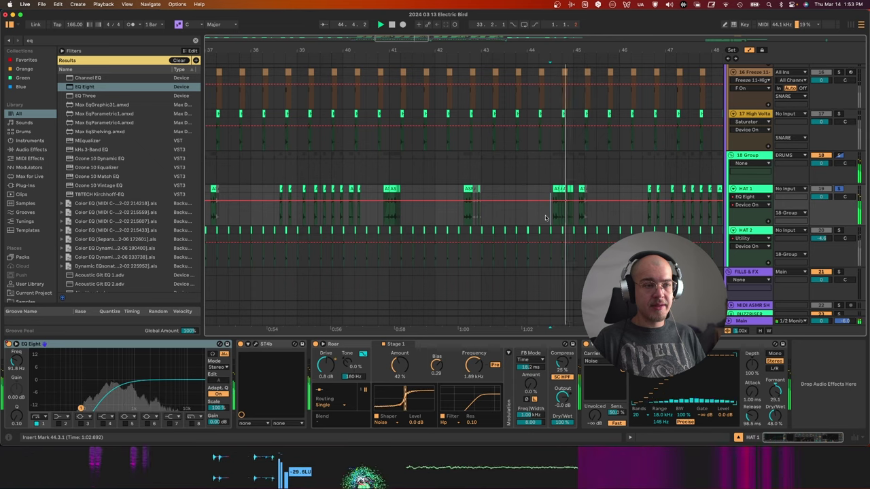
scroll(589, 232, down, 2)
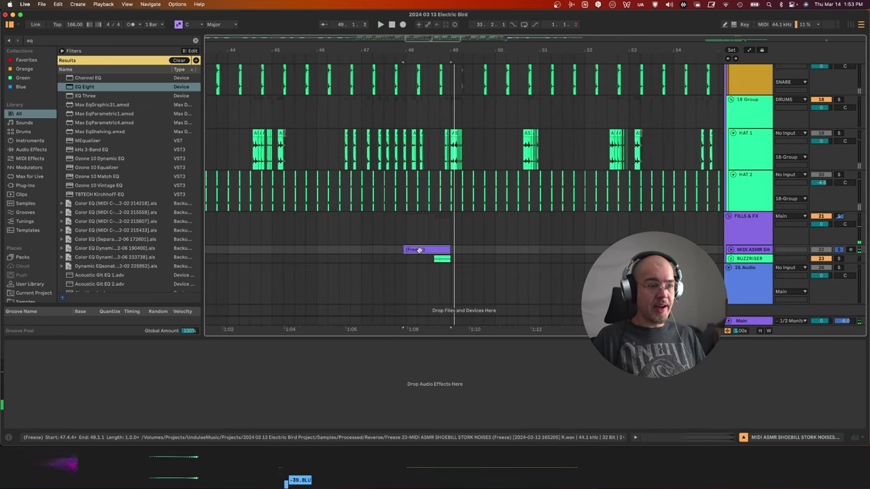
- Copy the KICK section from 51.1.1 to 51.2.1 onto a separate KICK track outside the groups and audition it in solo
scroll(421, 251, up, 3)
scroll(421, 248, down, 6)
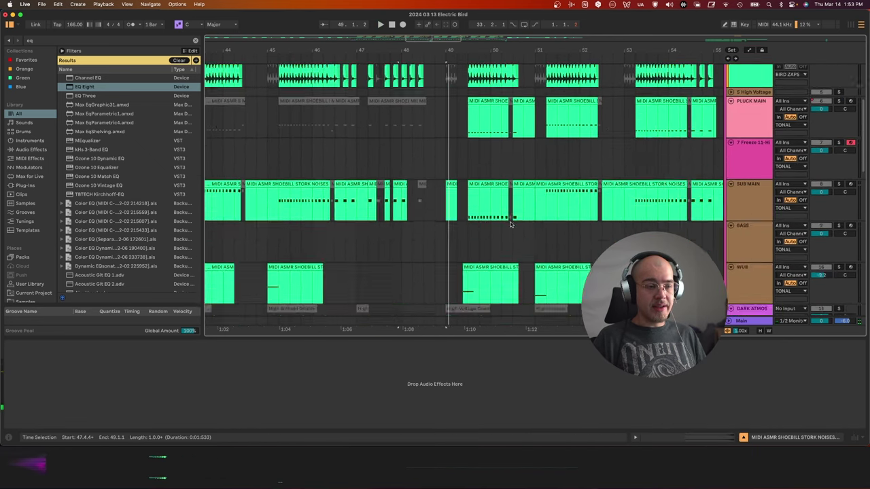
drag(524, 202, 539, 204)
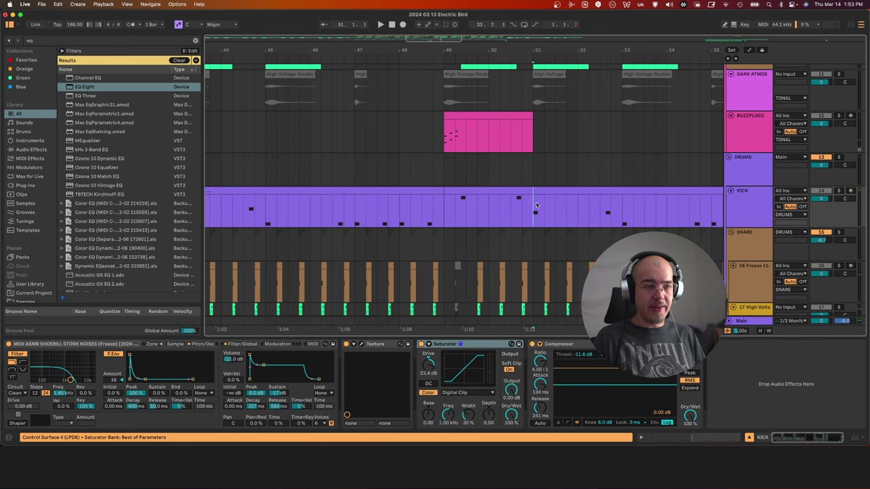
key(super+space)
click(548, 205)
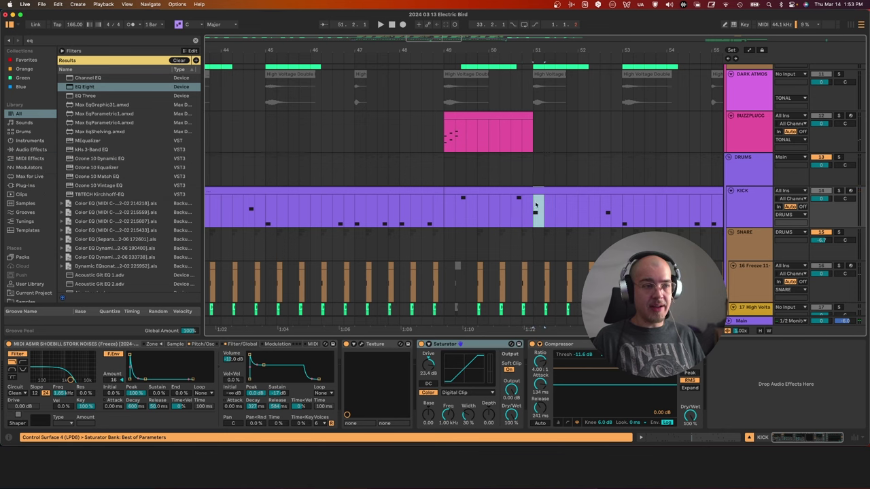
scroll(535, 207, down, 10)
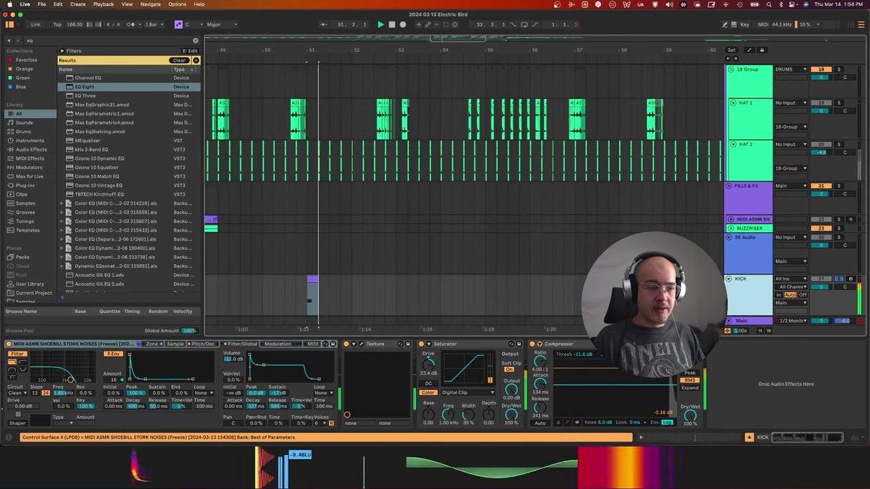
- Add the Spectral Time device after the Compressor in the KICK track's device chain
click(777, 400)
key(super+f)
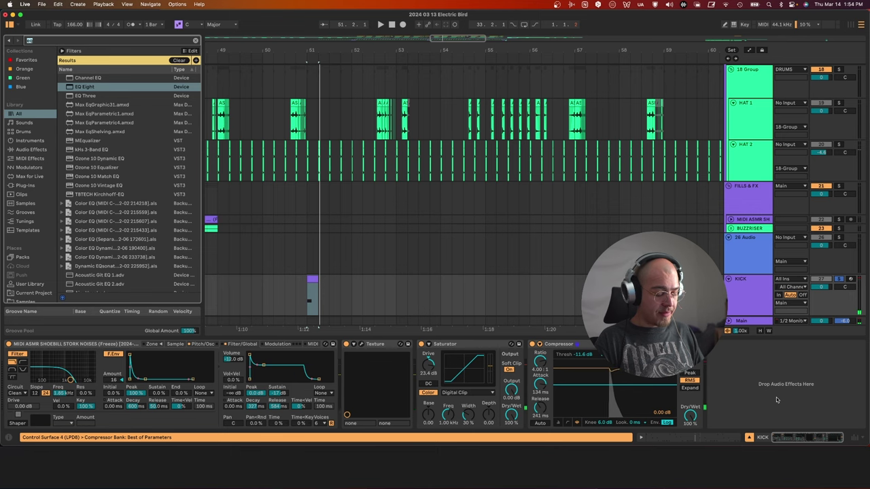
text(spectral)
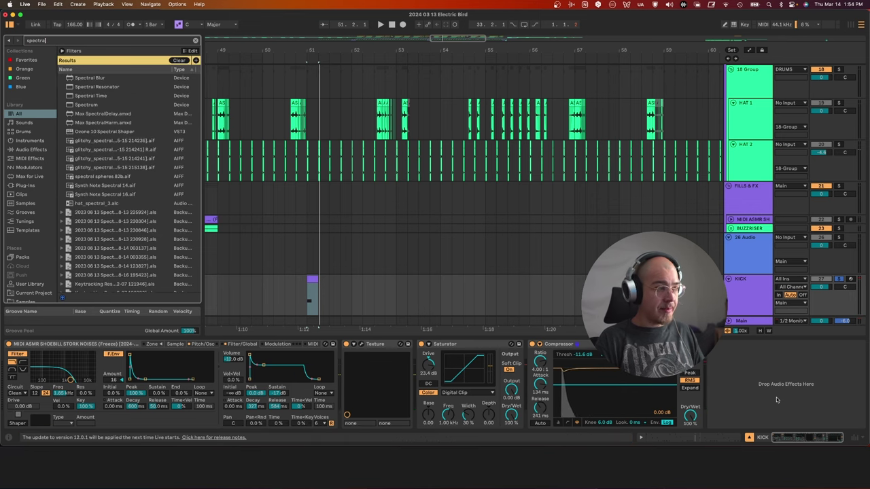
key(Down)
key(Down)
key(Down)
key(Return)
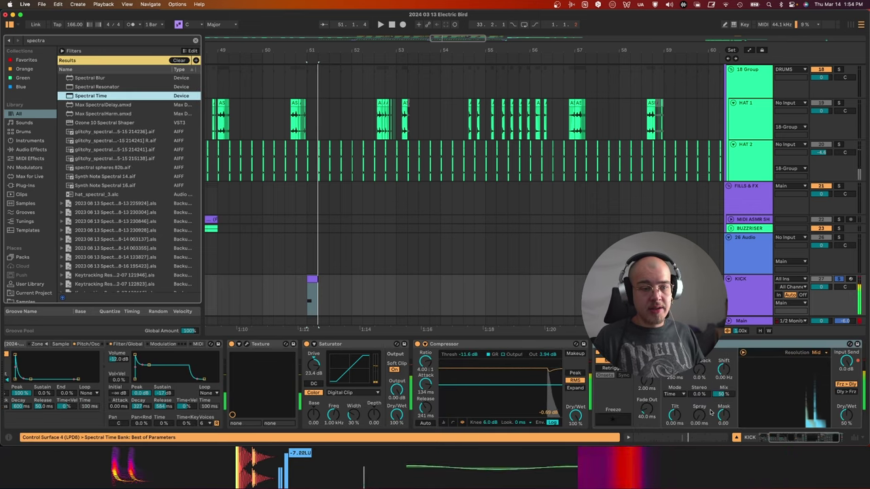
- Set Spectral Time's delay mix to 100% and time to 10.0 ms, lower its tilt to about -179 ms, and audition the kick
drag(723, 394, 722, 353)
drag(674, 368, 672, 449)
key(space)
key(space)
key(space)
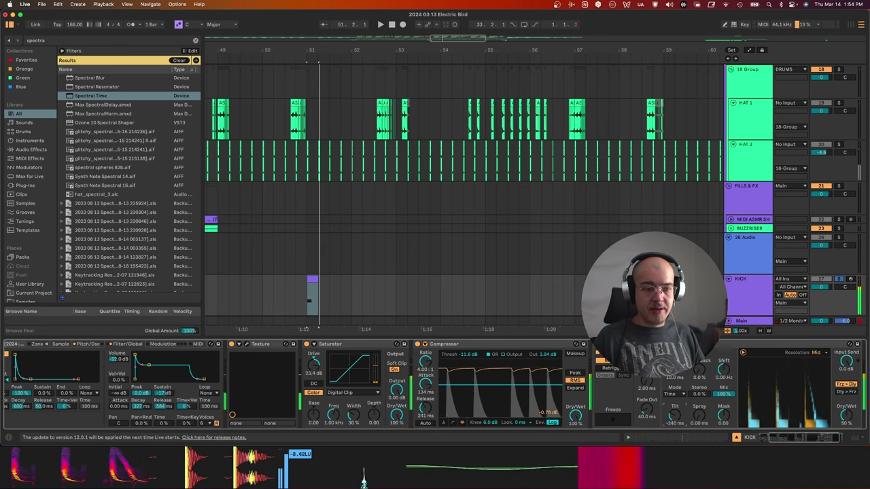
drag(672, 415, 673, 408)
- Add an EQ Eight after Spectral Time and cut the lows with a high-pass filter at about 375 Hz
scroll(850, 394, right, 2)
click(851, 393)
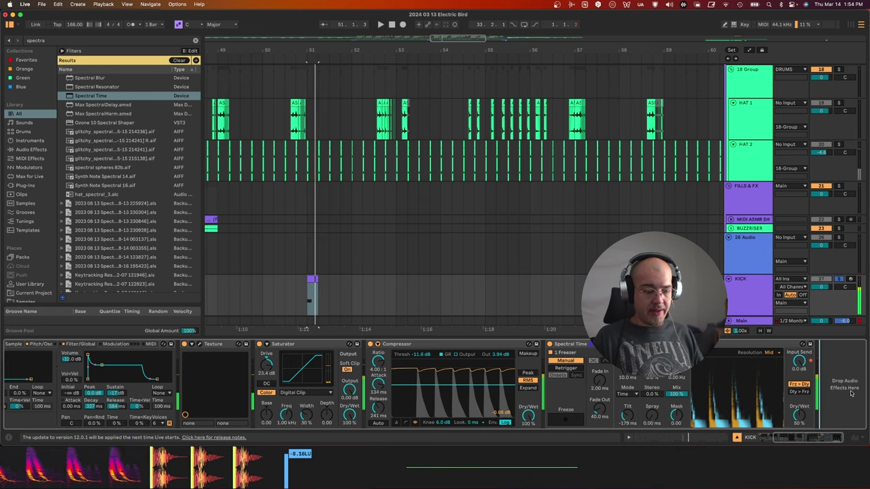
key(super+f)
text(eq)
key(Down)
key(Up)
key(Return)
click(688, 404)
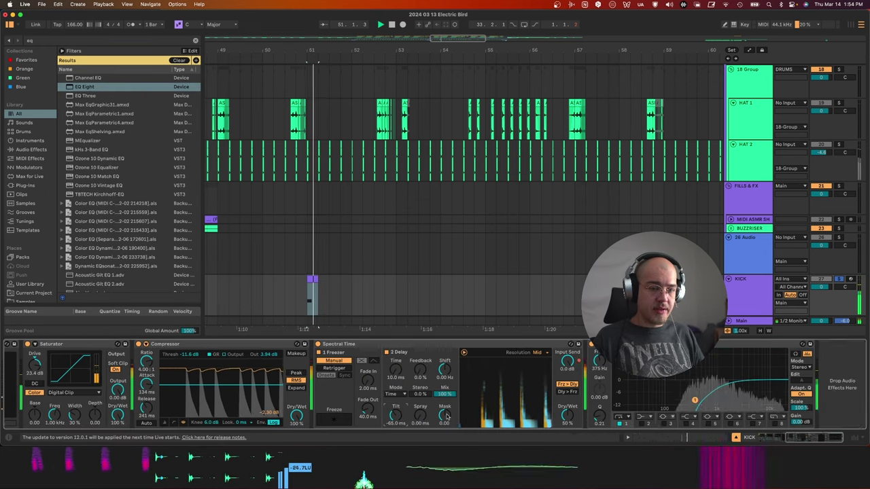
- Add Echo after the EQ Eight and freeze and flatten the KICK track to audio
key(super+f)
text(echo)
key(Return)
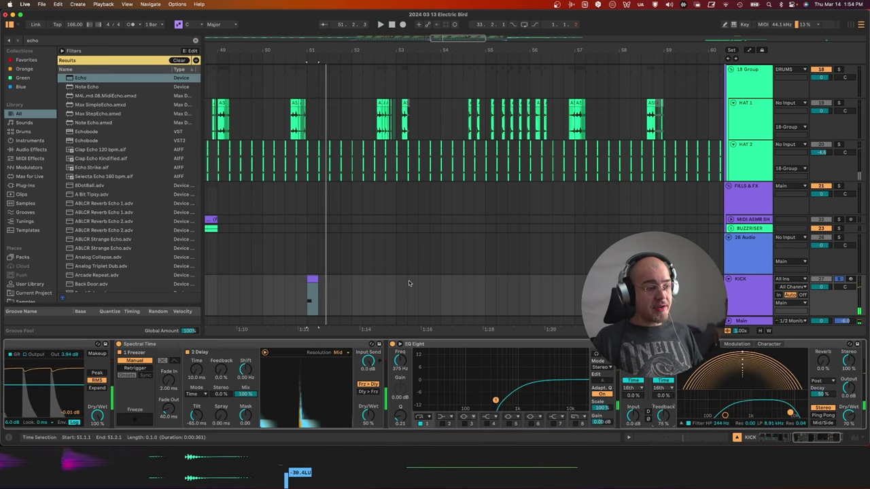
scroll(408, 280, left, 5)
right_click(745, 290)
click(752, 134)
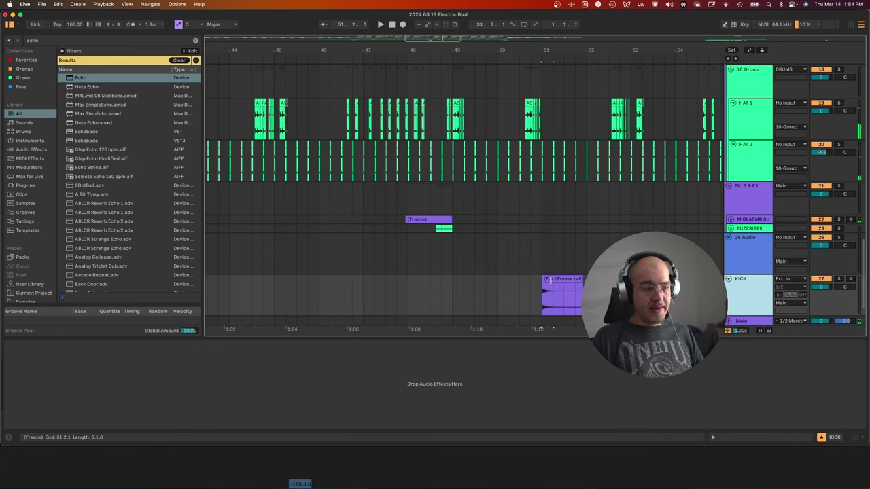
- Solo the flattened KICK track and audition its clip from 51.1.1
click(549, 281)
scroll(551, 281, up, 5)
key(space)
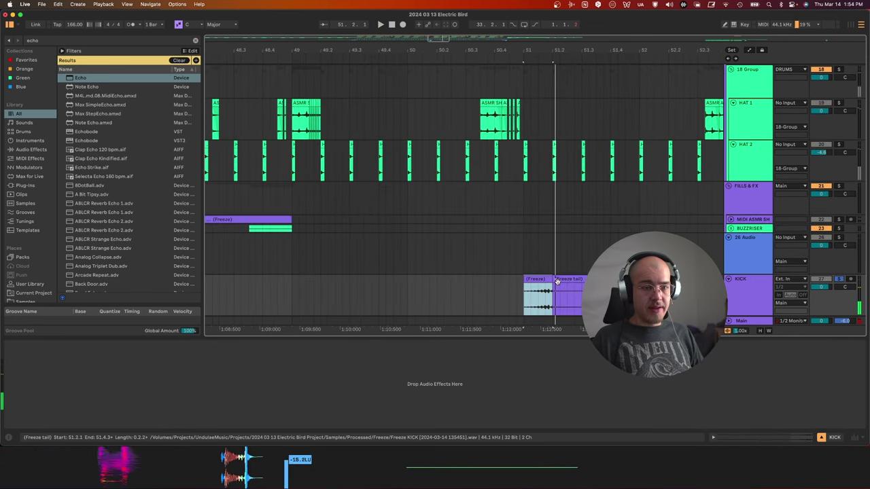
- Audition the frozen MIDI ASMR SHOEBILL clip again for comparison and delete the separate KICK track
scroll(258, 220, down, 5)
click(257, 220)
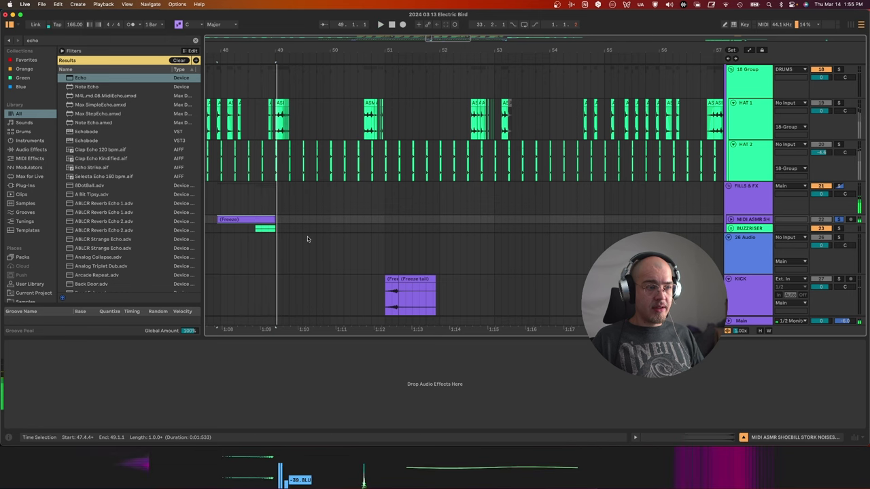
click(408, 280)
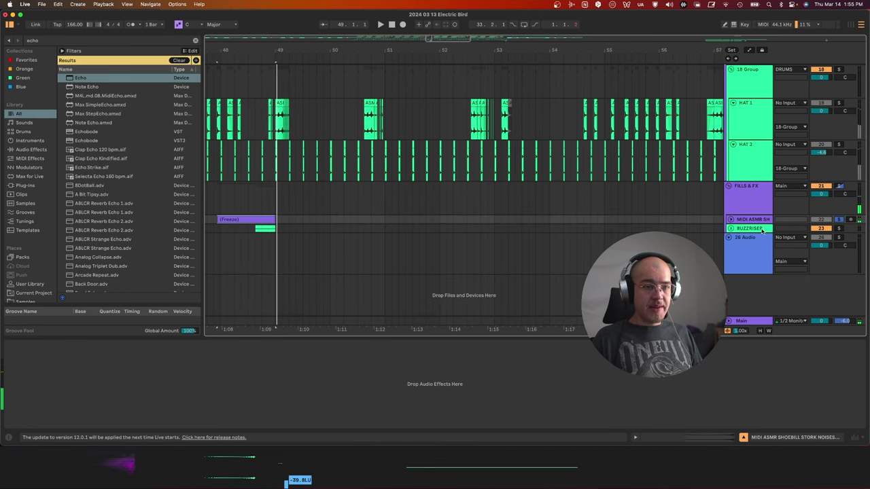
- Unfold the BUZZRISER group and audition the RISER MID and RISER SIDE clips leading up to 49.1.1, in solo and in the full mix
click(731, 229)
click(750, 231)
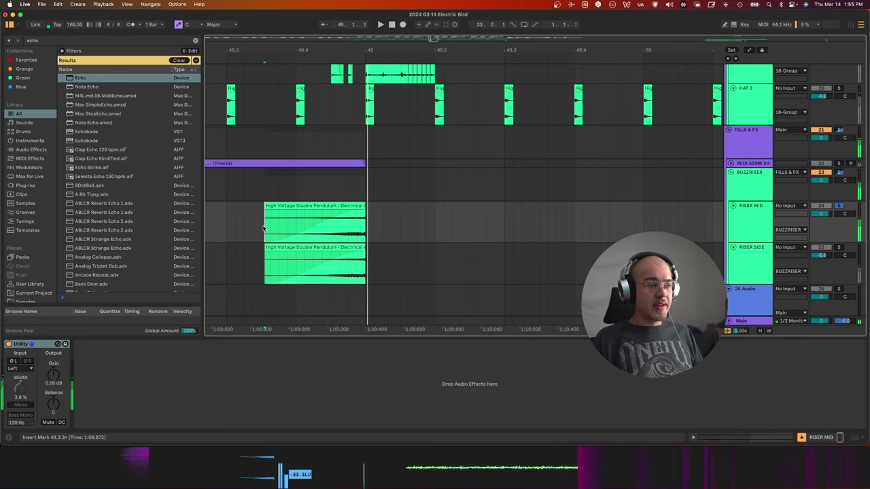
click(746, 211)
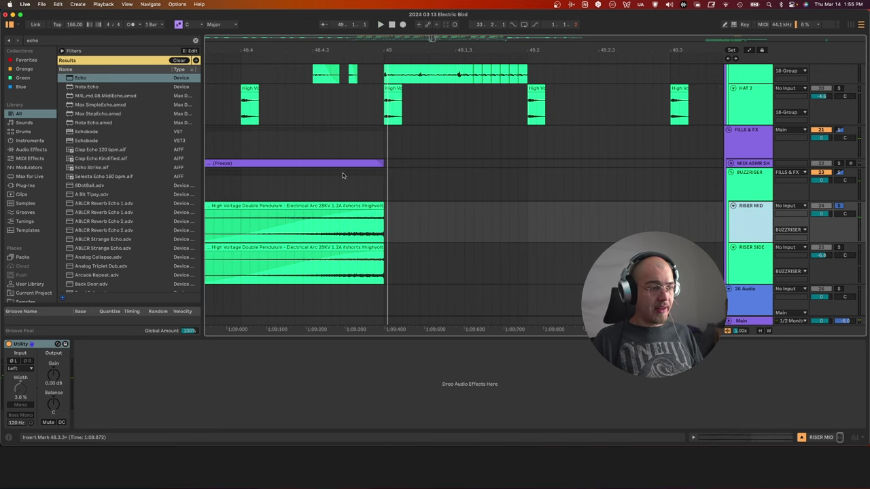
scroll(343, 175, down, 5)
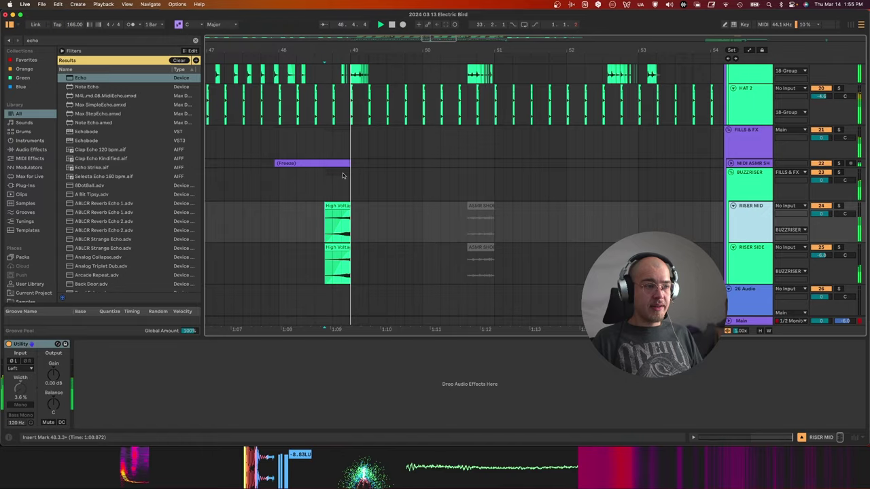
- Review the tonal tracks across the whole arrangement, checking WUB and DARK ATMOS from 1.1.1 to 9.1.1 and BASS at 33.1.1
scroll(343, 175, down, 5)
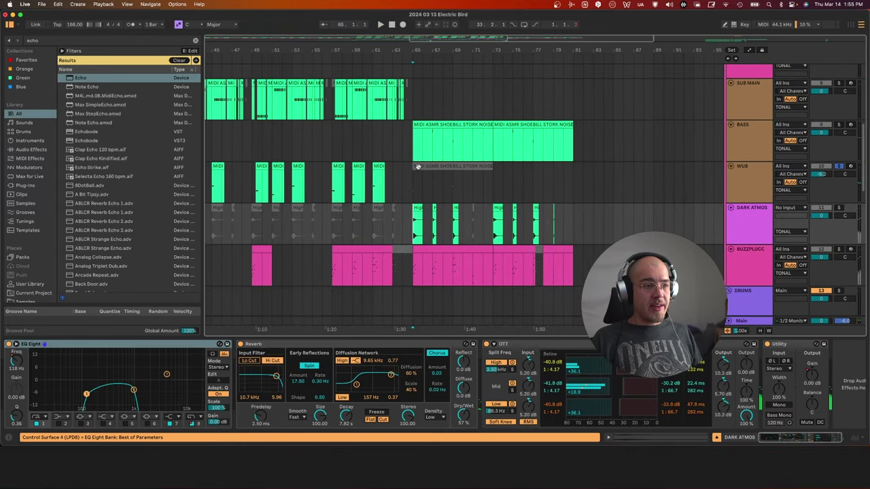
scroll(417, 167, down, 5)
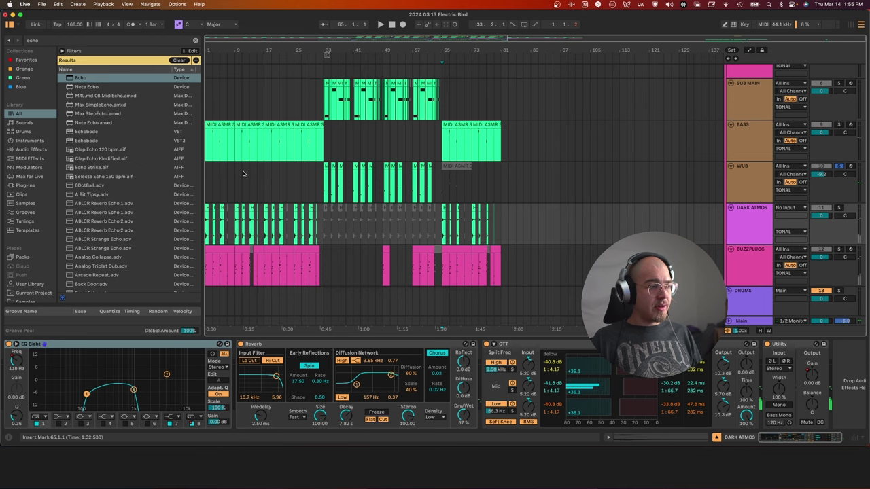
drag(235, 172, 153, 212)
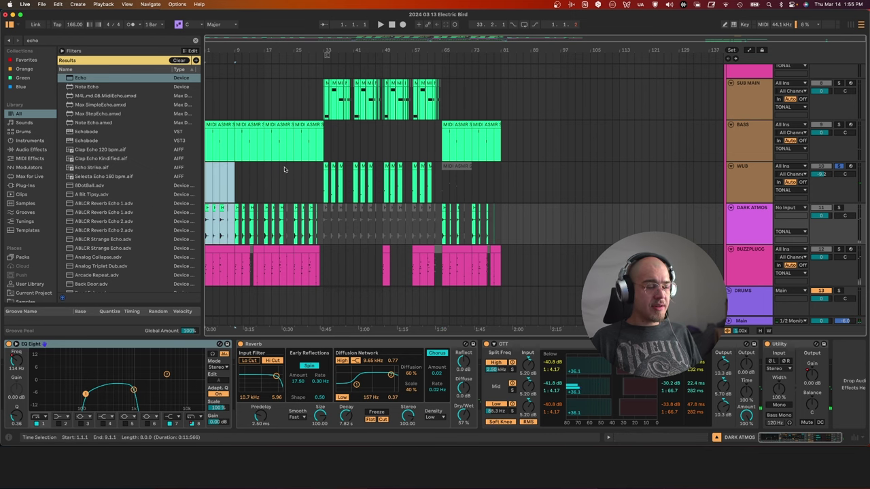
click(250, 178)
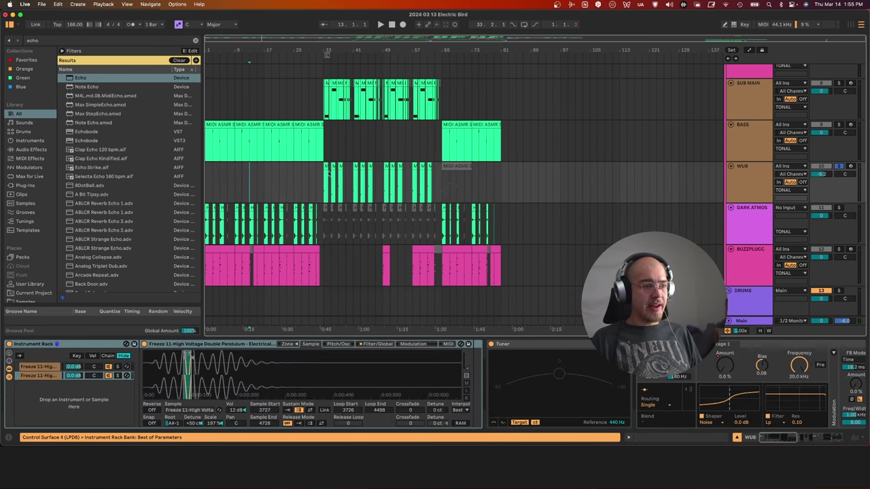
scroll(324, 162, up, 5)
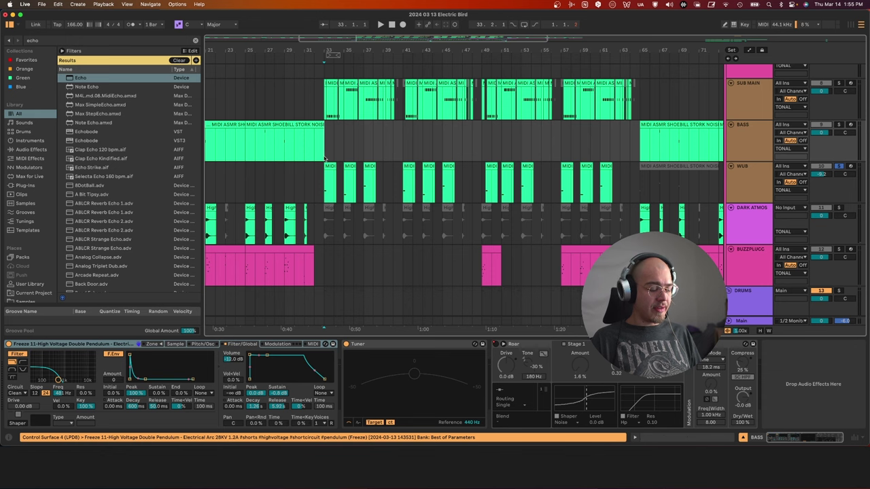
scroll(325, 158, down, 5)
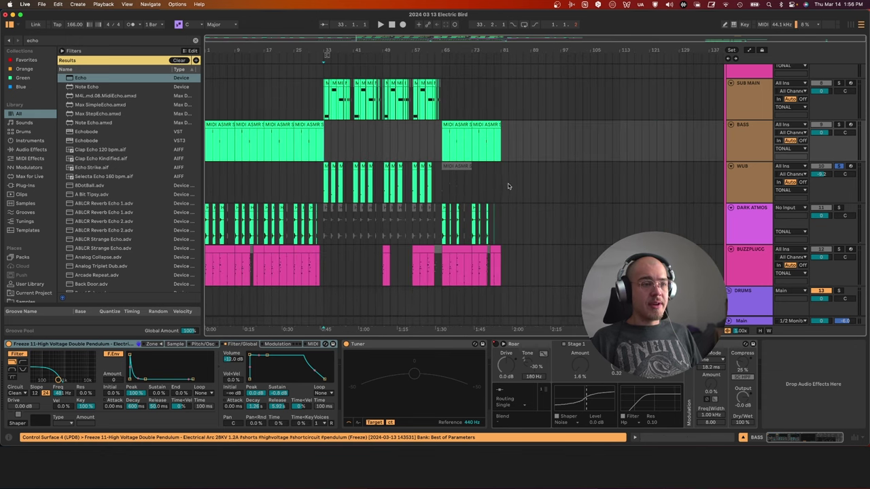